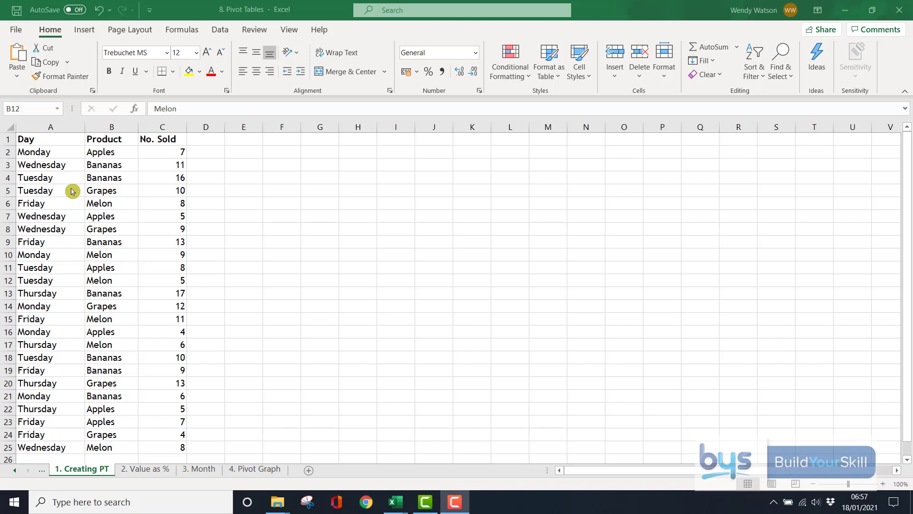
Insert a pivot table from the range A1:C25 onto a new worksheet.
left_click(118, 188)
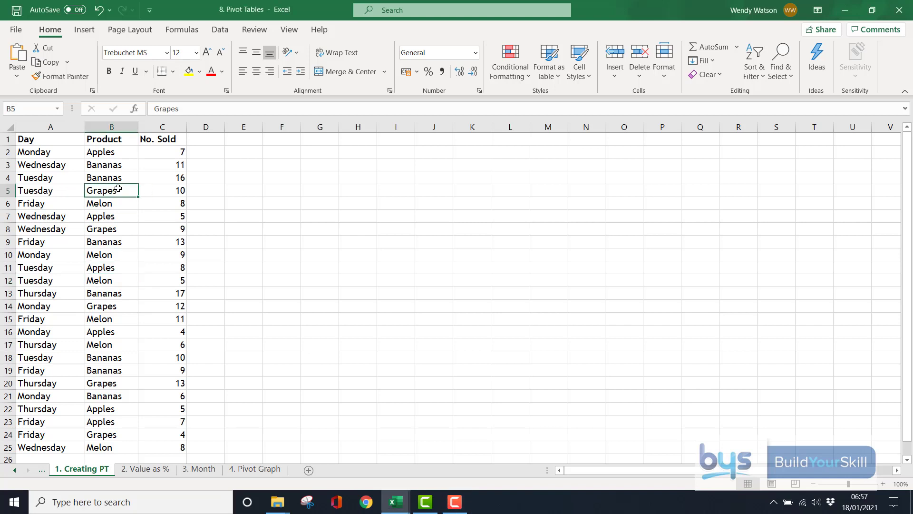
left_click(86, 30)
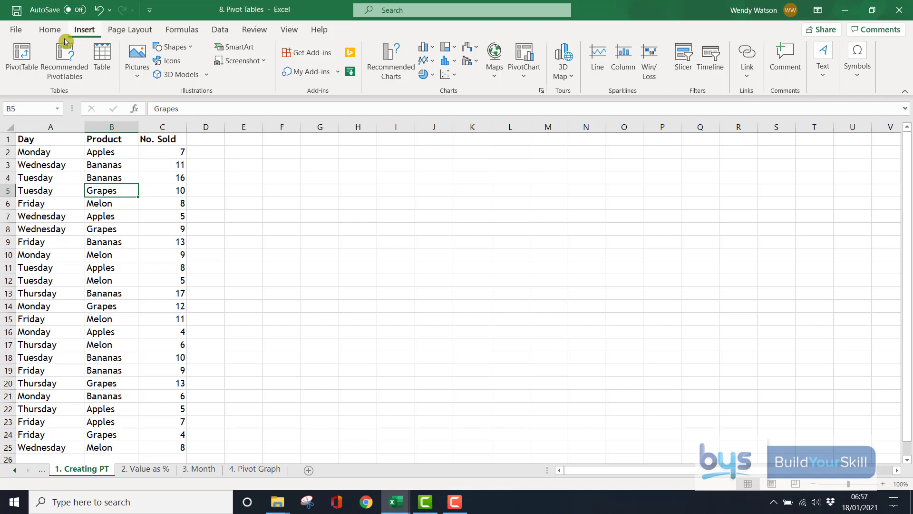
left_click(17, 54)
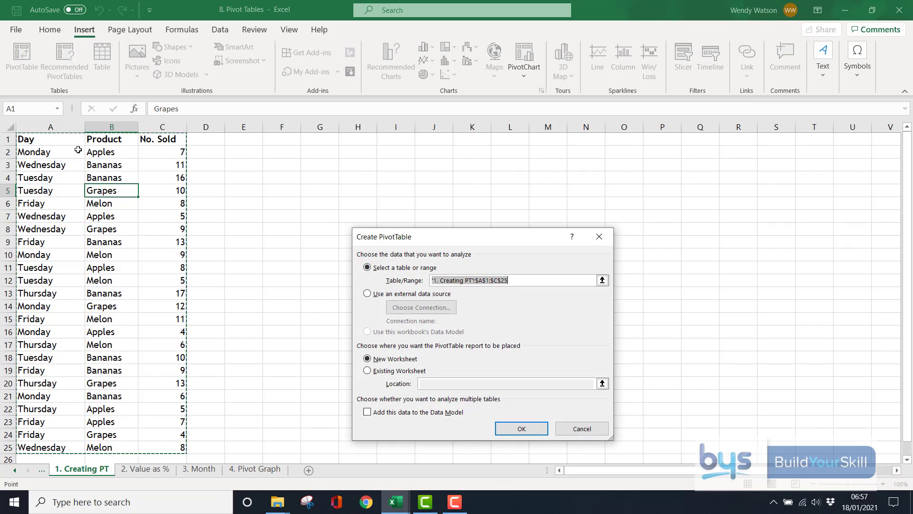
left_click(454, 278)
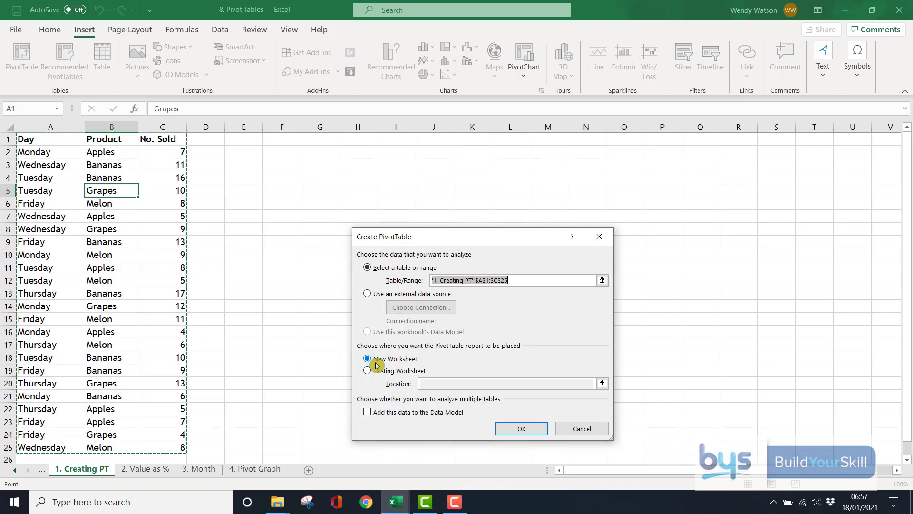
left_click(520, 429)
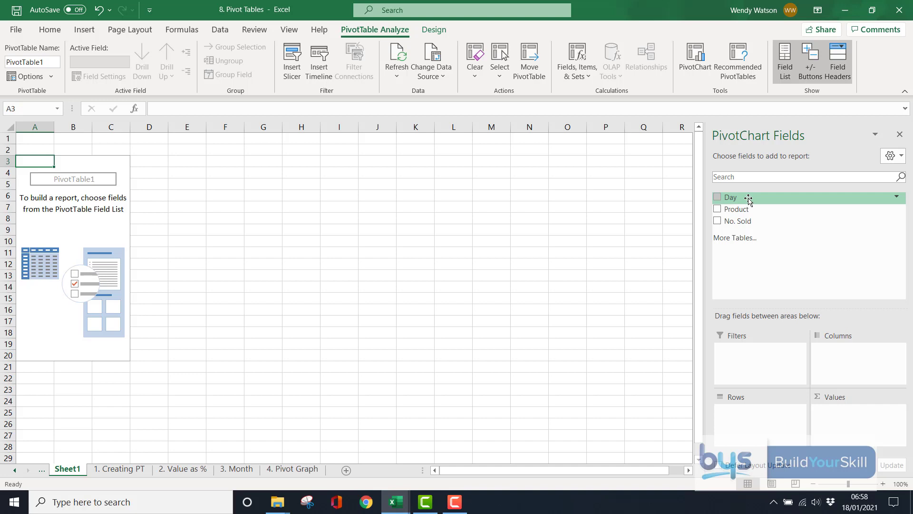
Place Day in Columns, Product in Rows and No. Sold in Values as a sum.
left_click_drag(748, 199, 731, 420)
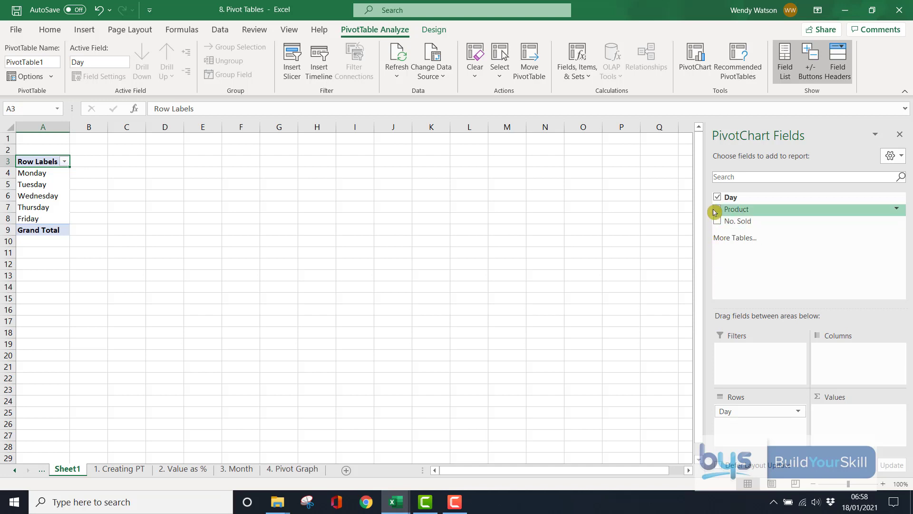
left_click_drag(714, 209, 749, 252)
left_click_drag(741, 415, 854, 369)
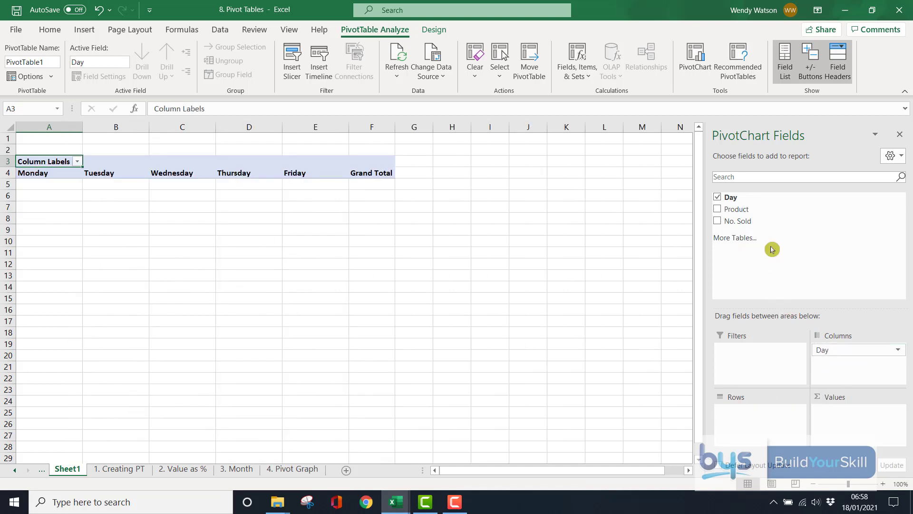
left_click_drag(719, 210, 748, 433)
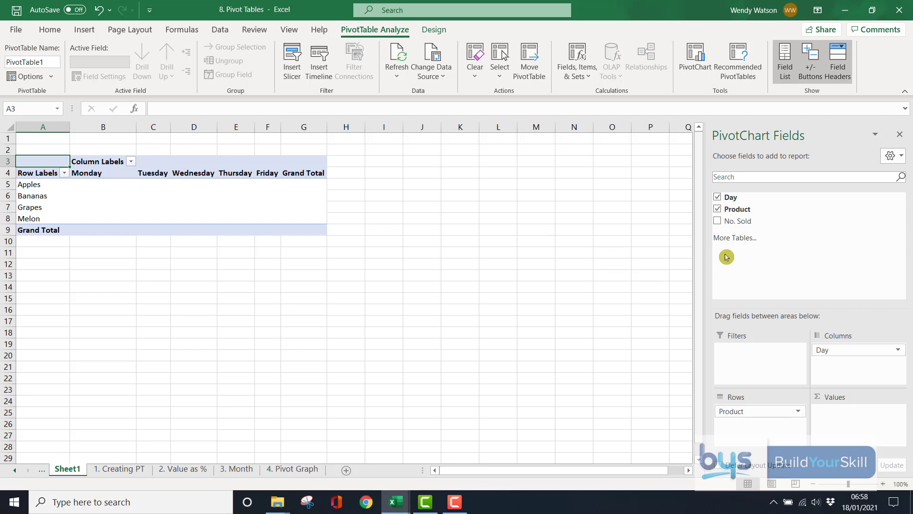
left_click_drag(727, 221, 839, 421)
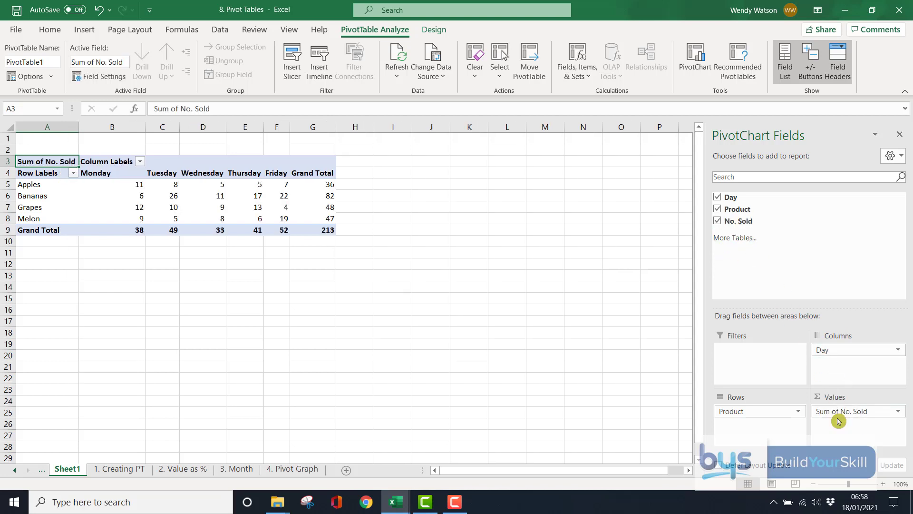
Type 'Product' over Row Labels in A4 and 'Day' over Column Labels in B3.
left_click(119, 470)
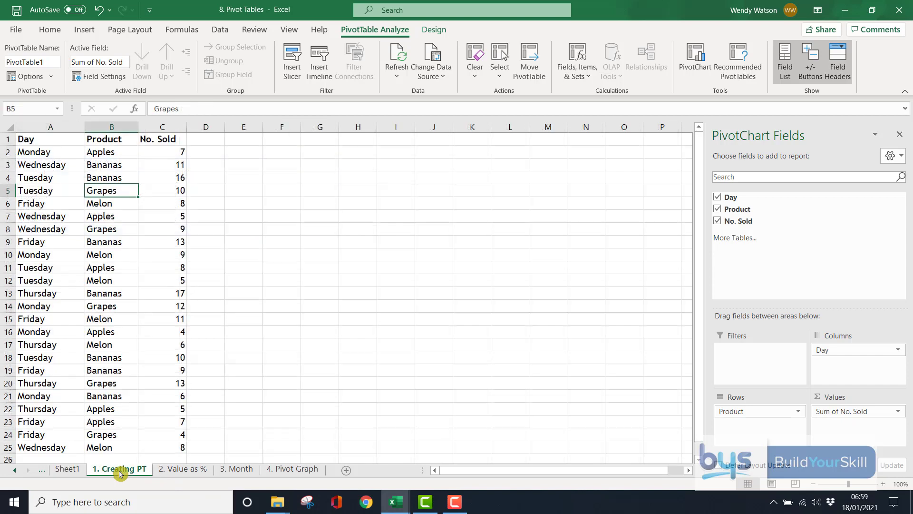
scroll(144, 319, "down", 3)
scroll(145, 319, "up", 2)
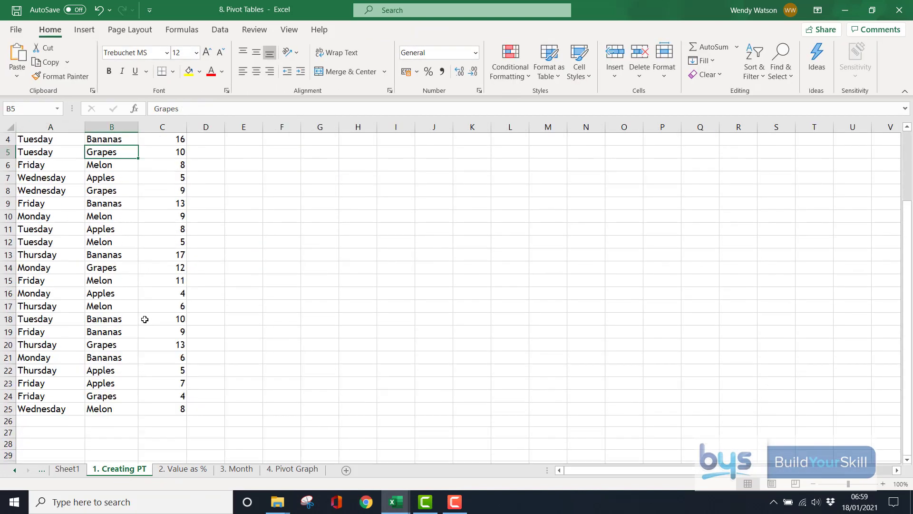
left_click(67, 469)
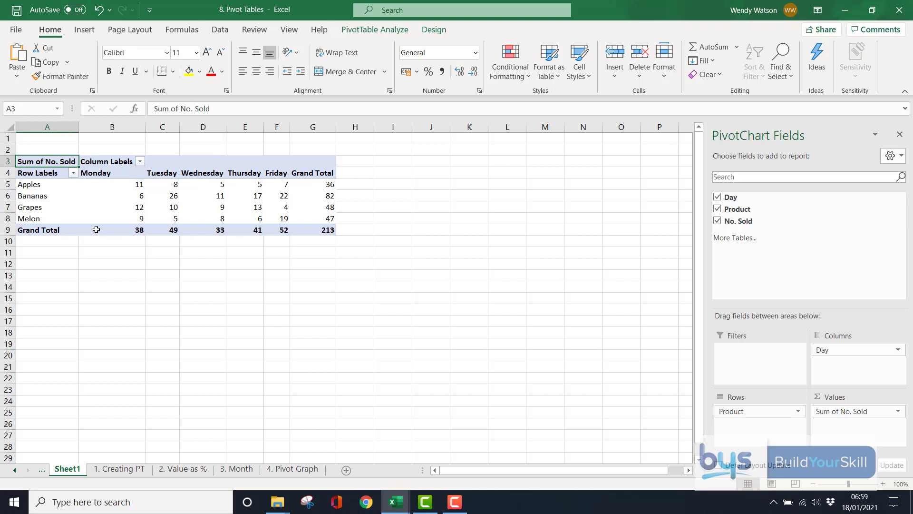
left_click(50, 173)
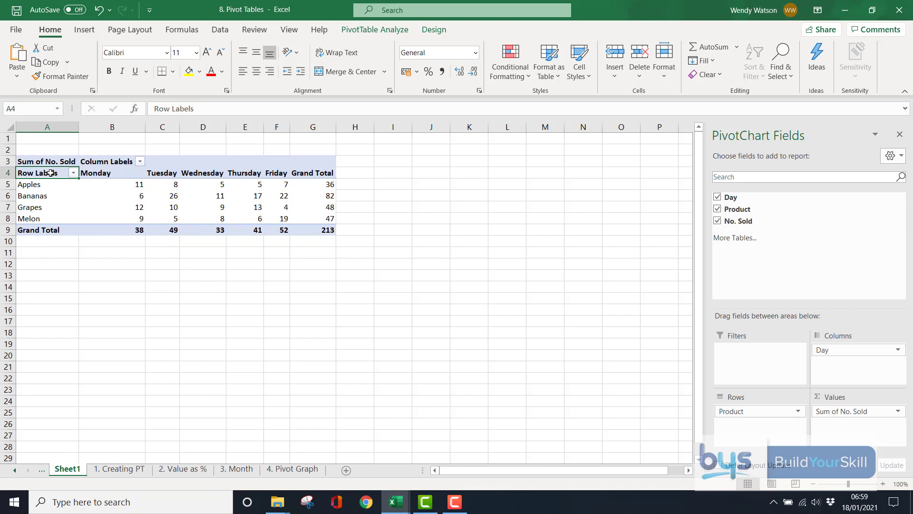
type("Pro")
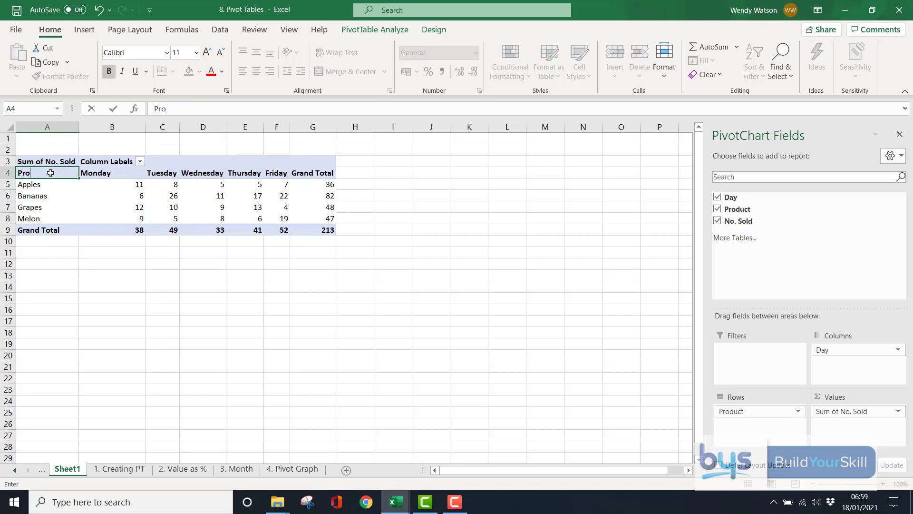
type("duct")
left_click(96, 159)
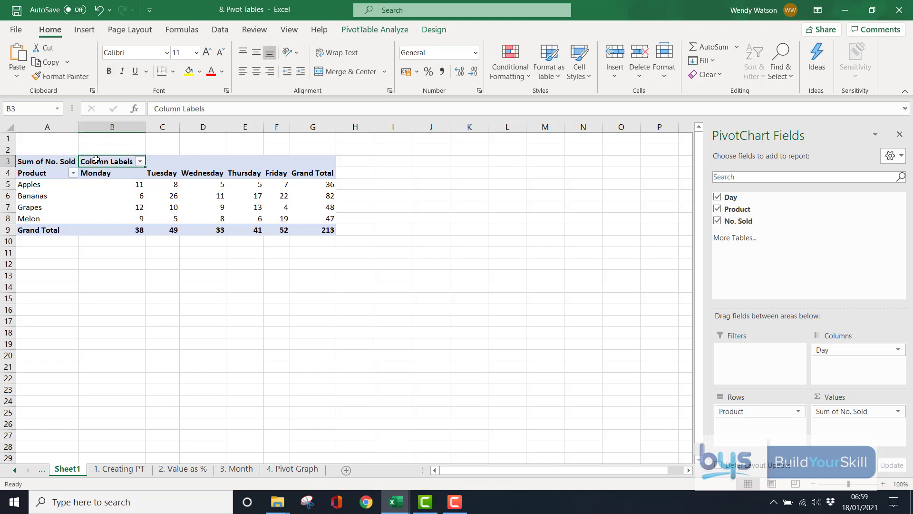
type("Day")
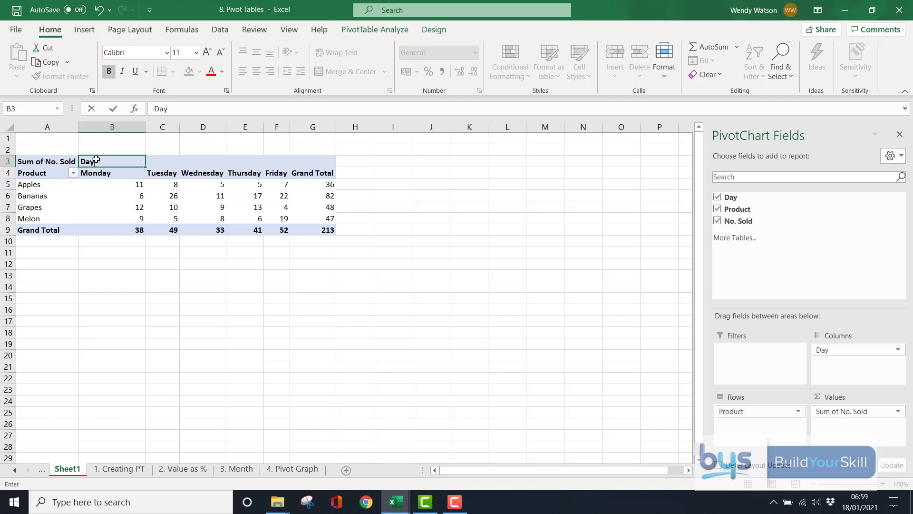
key("Return")
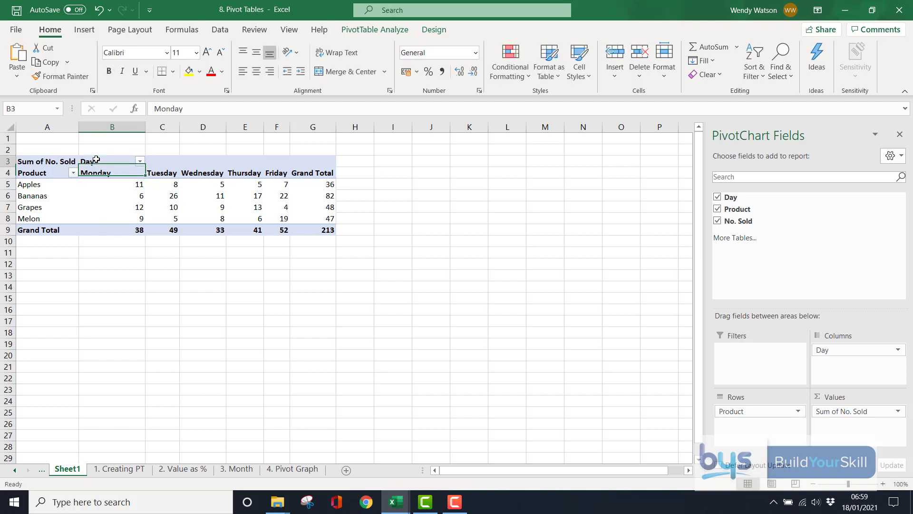
left_click(96, 159)
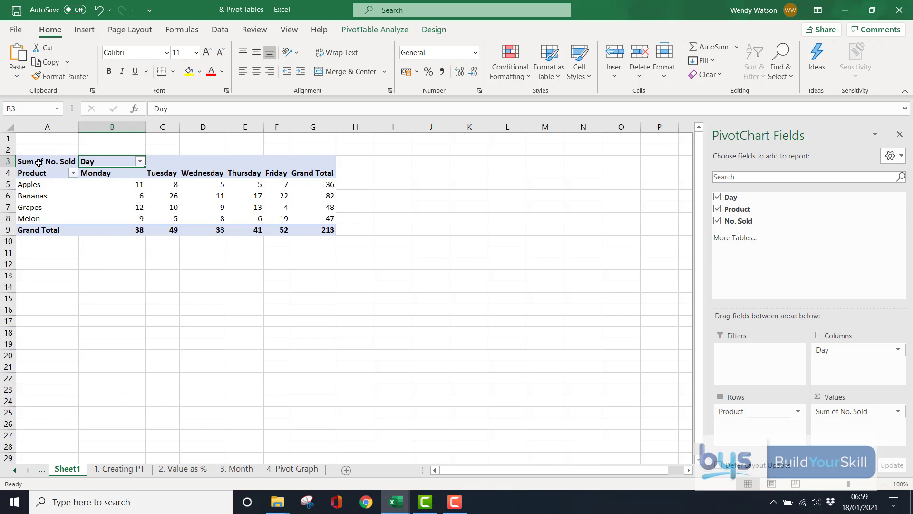
left_click(88, 283)
Set the selected pivot columns B through G to a column width of 18.
left_click(98, 209)
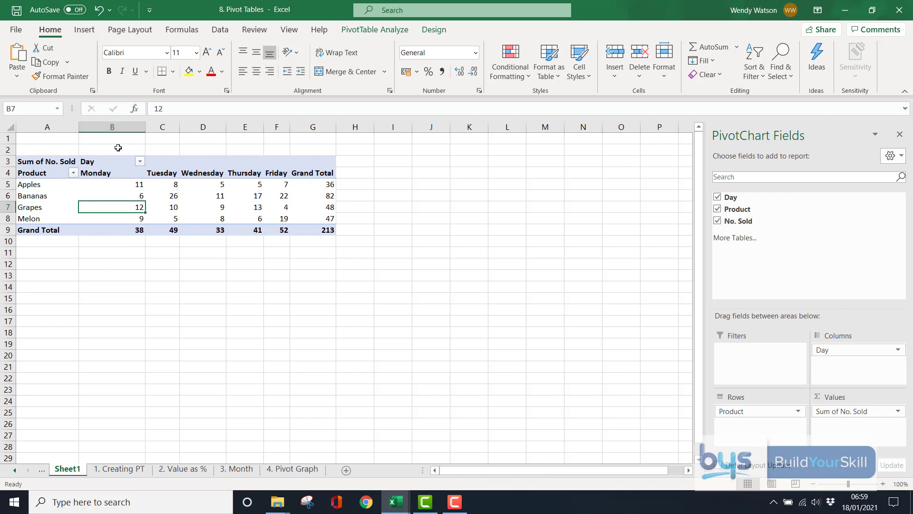
left_click_drag(119, 126, 305, 127)
right_click(305, 128)
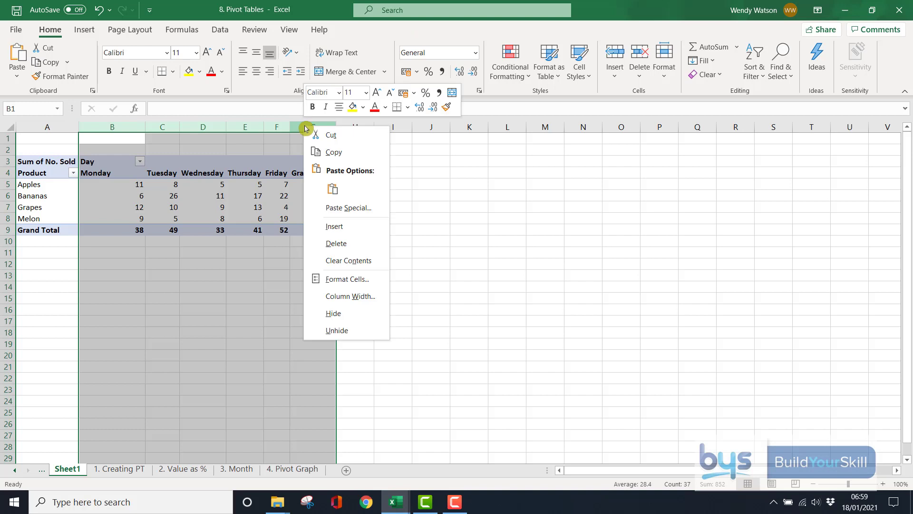
left_click(340, 297)
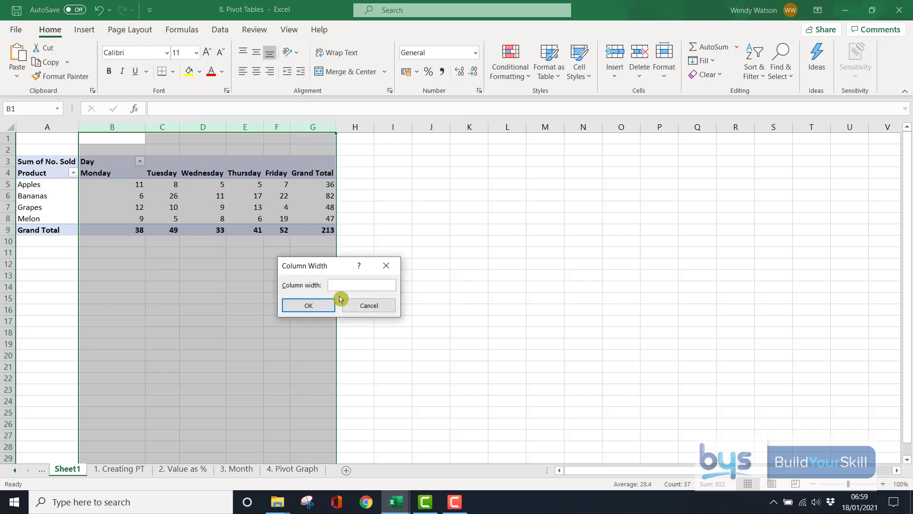
type("18")
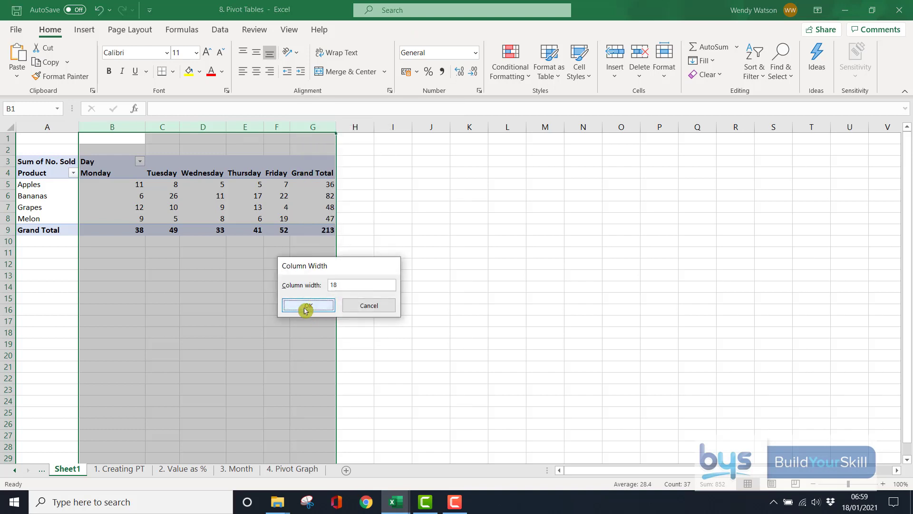
left_click(304, 307)
left_click(602, 309)
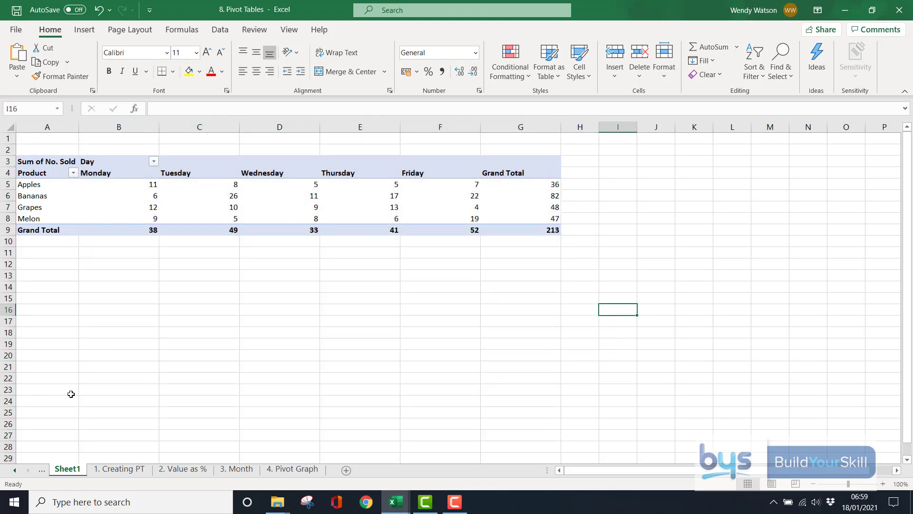
Move from Sheet1 to the '2. Value as %' bookings sheet.
left_click(108, 470)
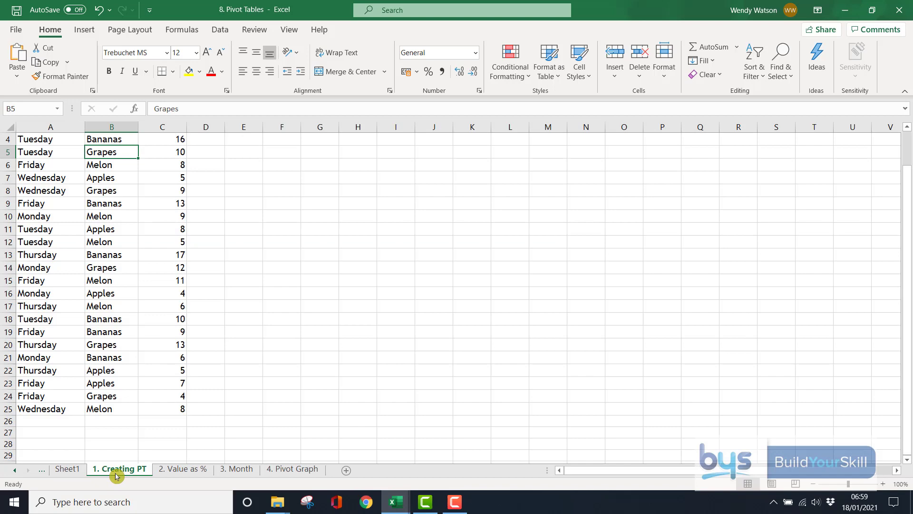
left_click(83, 473)
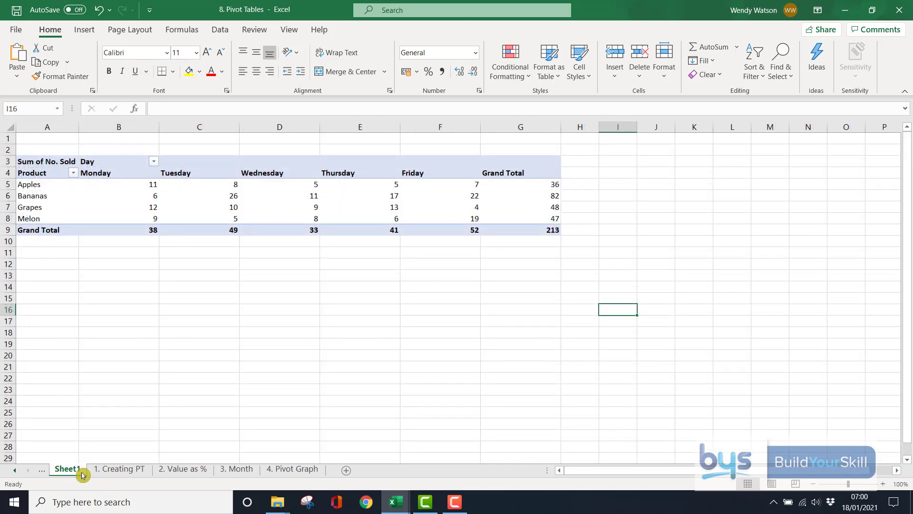
left_click(175, 471)
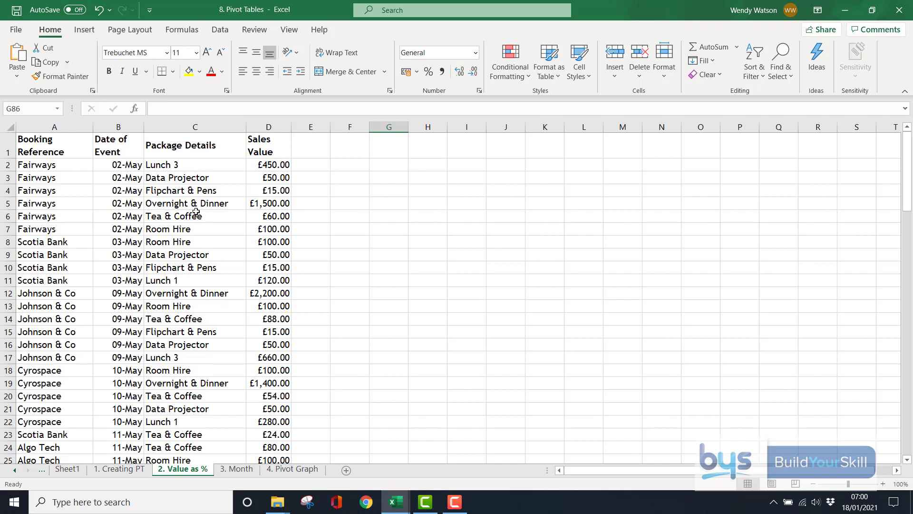
Insert a new-sheet pivot table with Package Details as rows and Sales Value summed.
left_click(194, 217)
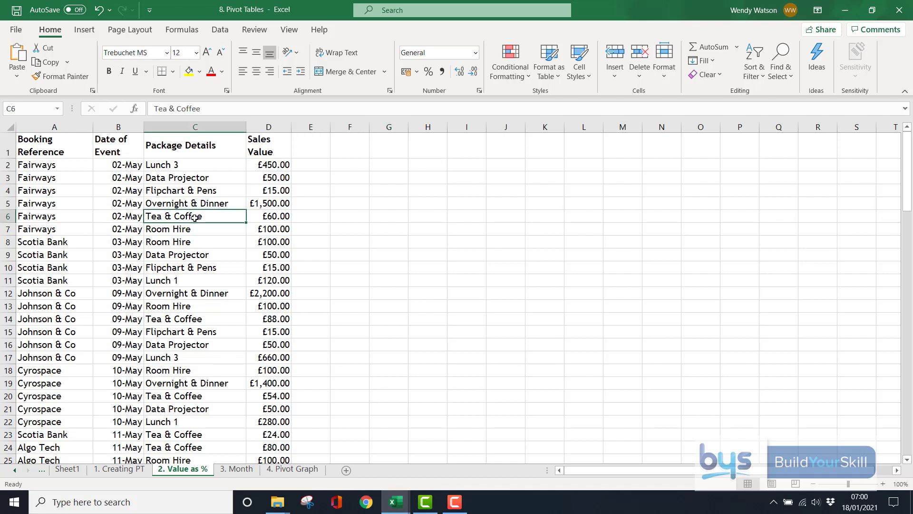
left_click(82, 30)
left_click(28, 54)
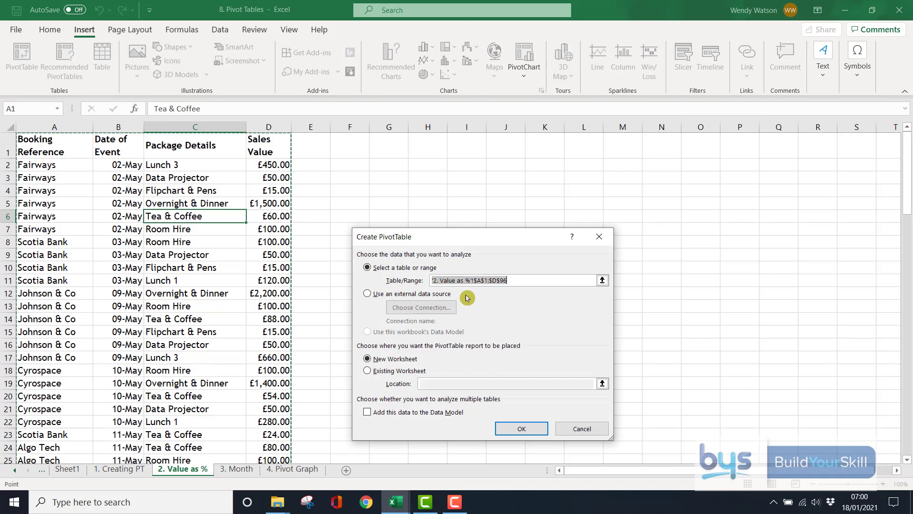
left_click(520, 429)
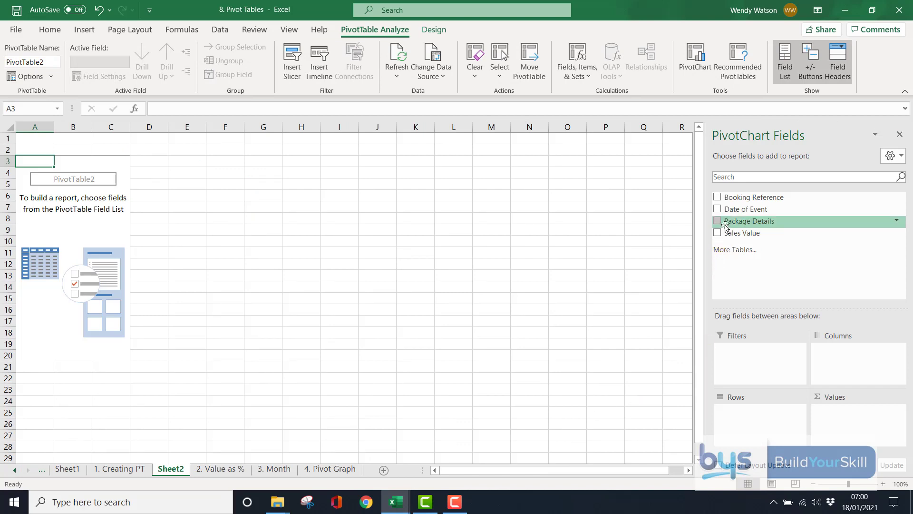
left_click_drag(726, 228, 759, 434)
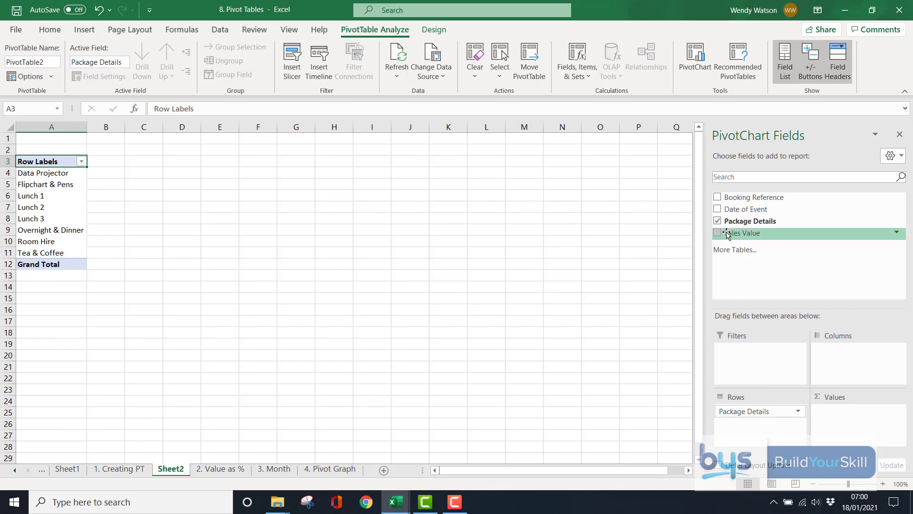
left_click_drag(726, 233, 849, 431)
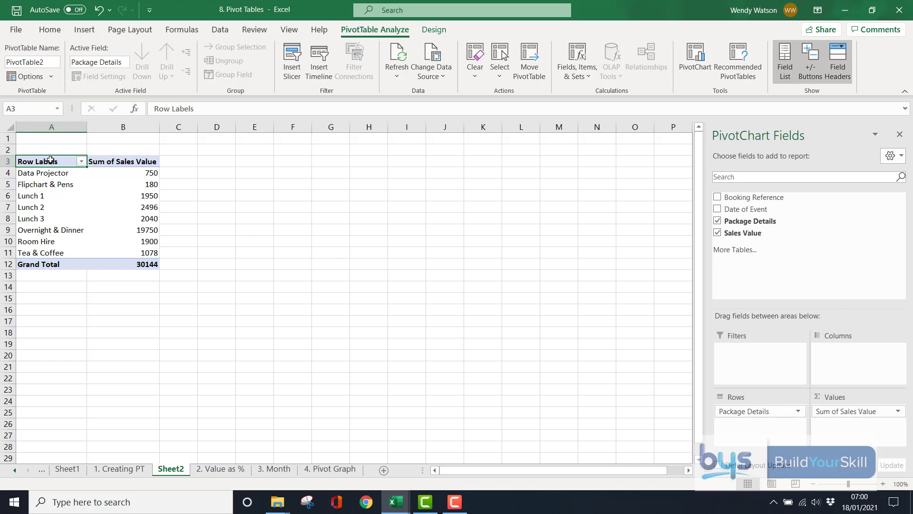
Type 'Booking Details' over Row Labels and 'Total Sales Revenue' over Sum of Sales Value.
mouse_move(90, 173)
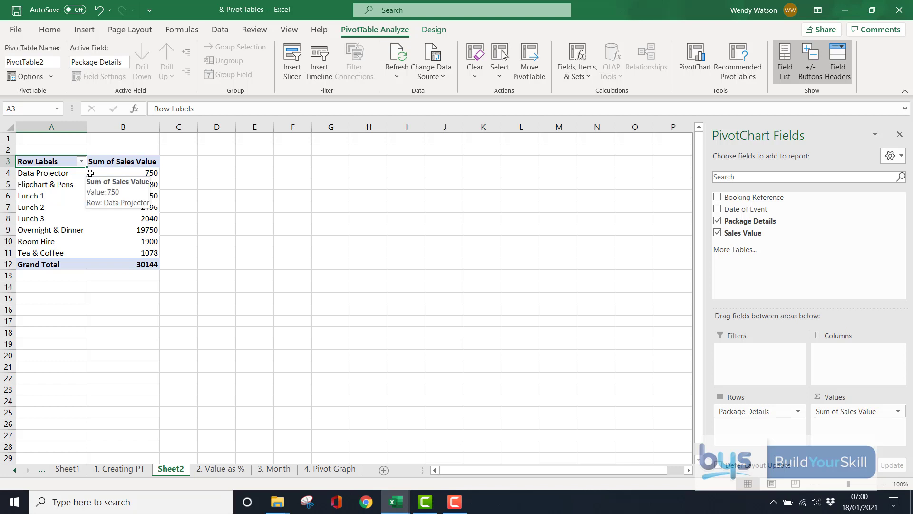
type("Boo")
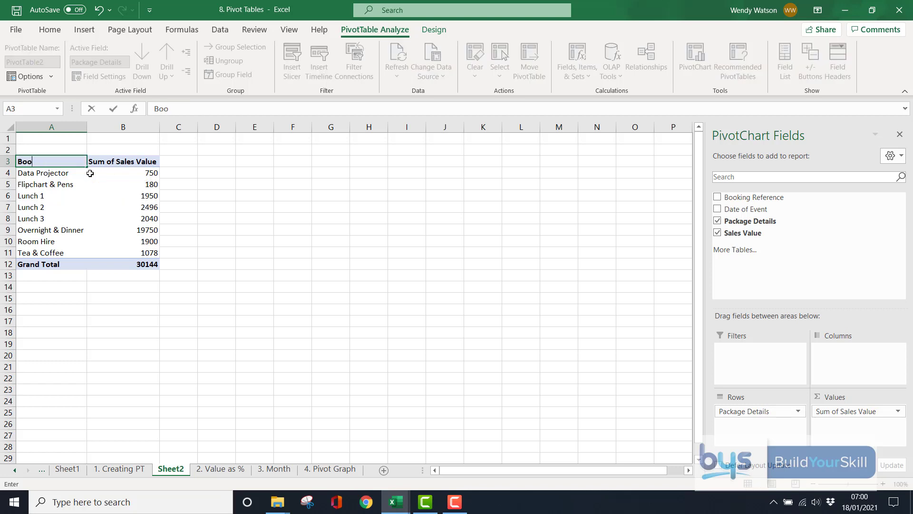
type("king Details")
left_click(107, 161)
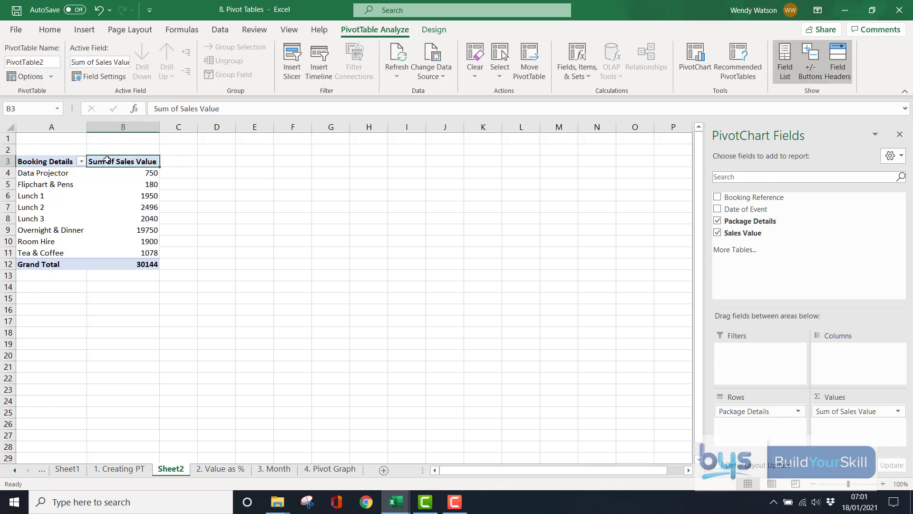
type("Total")
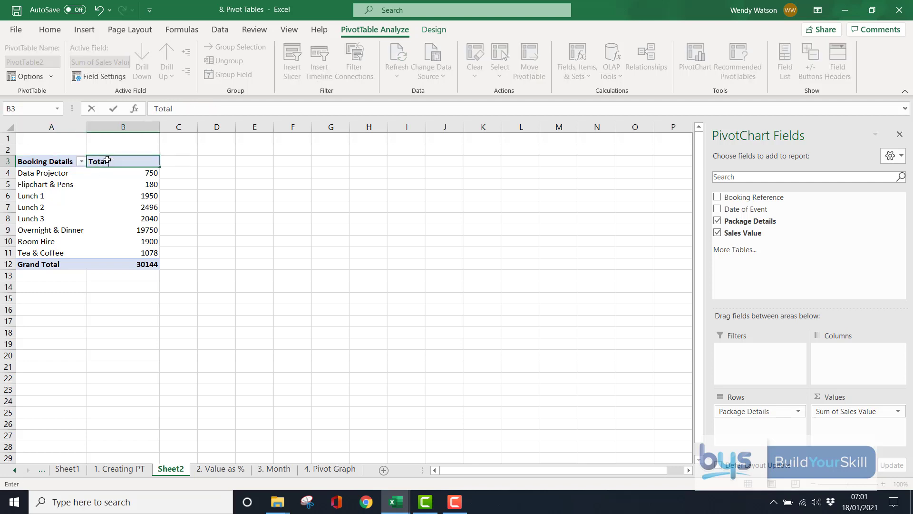
type(" Sales Revenue")
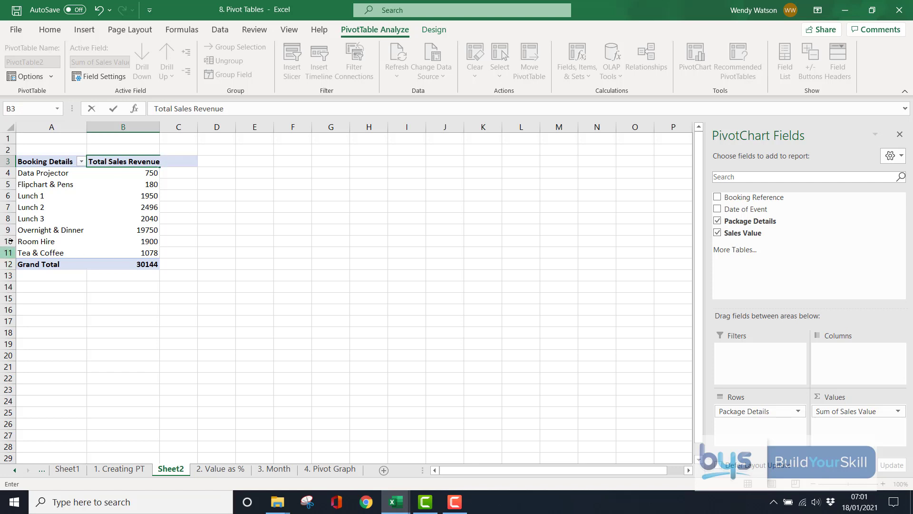
left_click(103, 210)
mouse_move(134, 174)
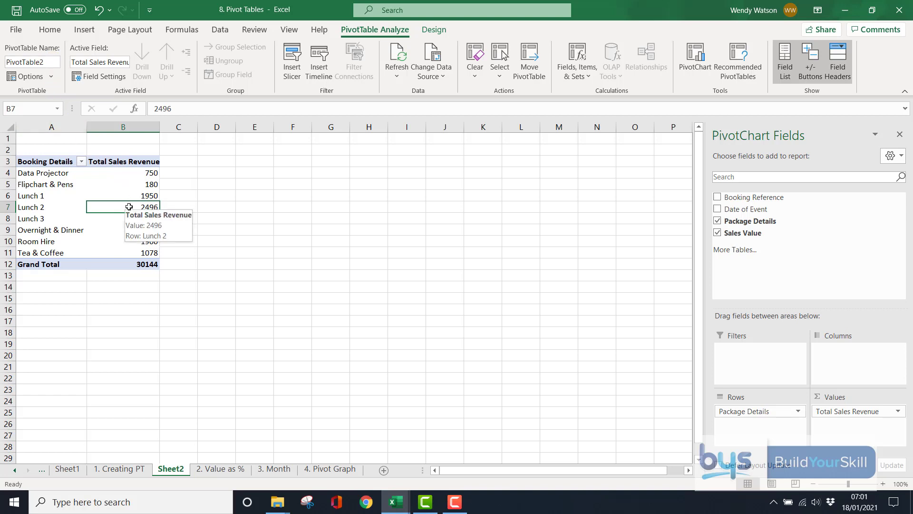
Set the revenue field's number format to pound Currency with 0 decimal places.
right_click(129, 207)
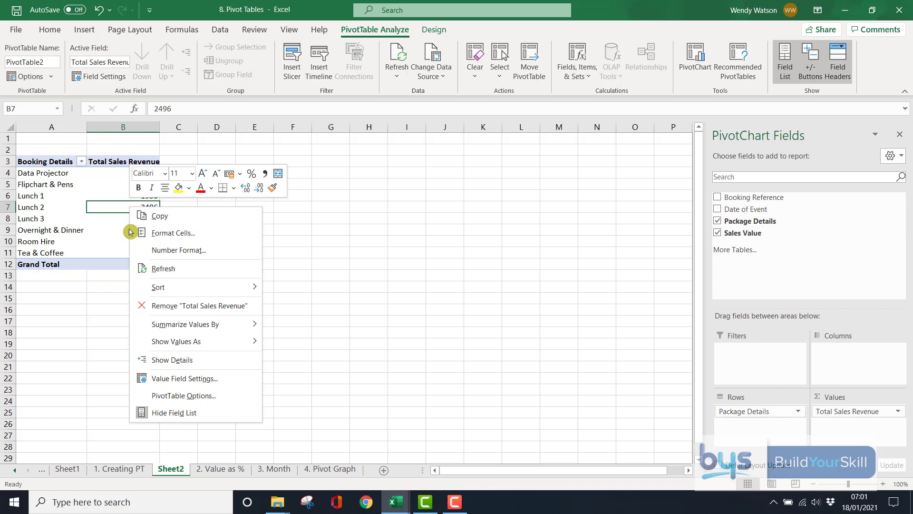
left_click(172, 380)
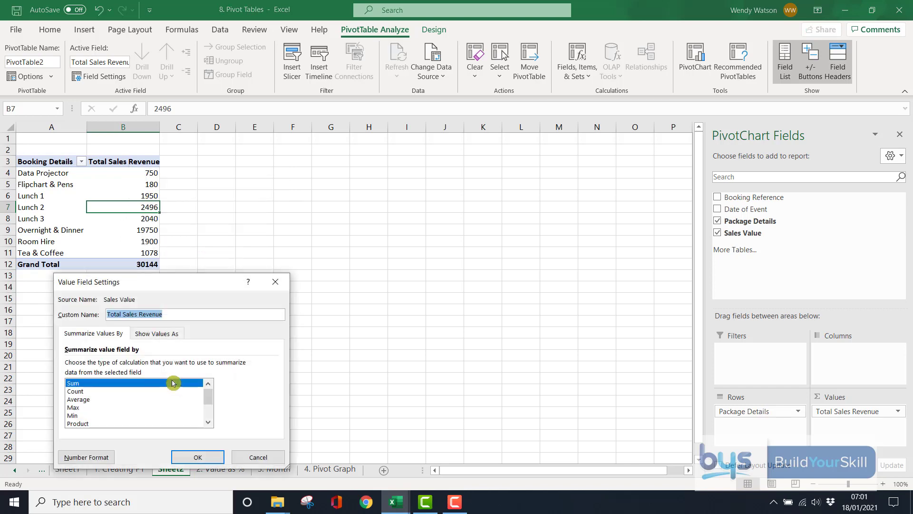
left_click(83, 460)
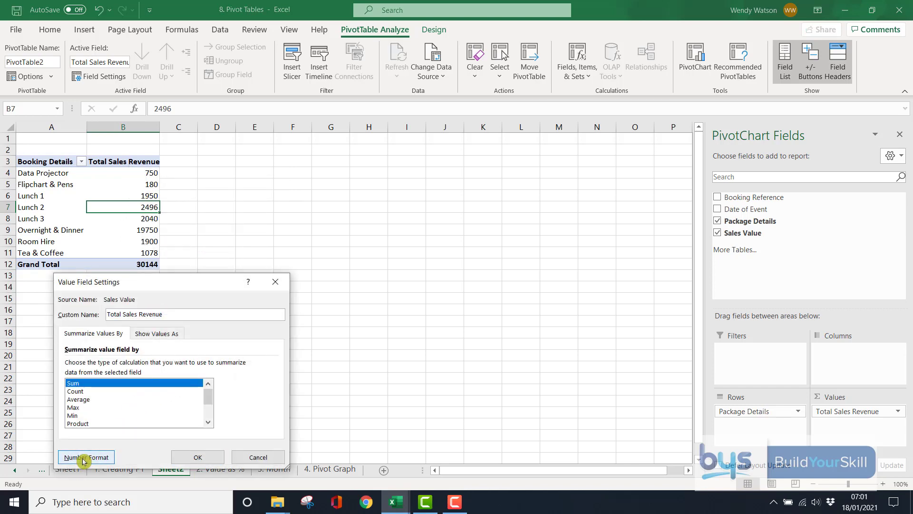
left_click(46, 261)
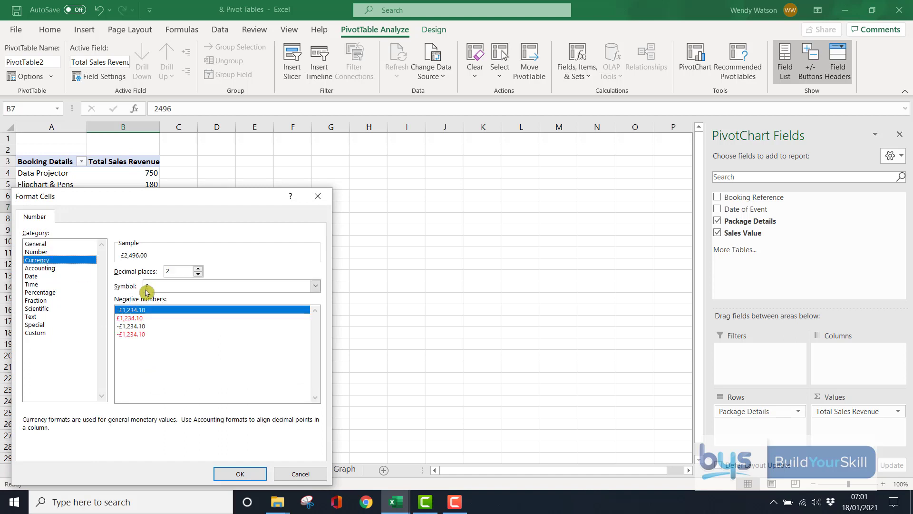
left_click(199, 274)
left_click(199, 275)
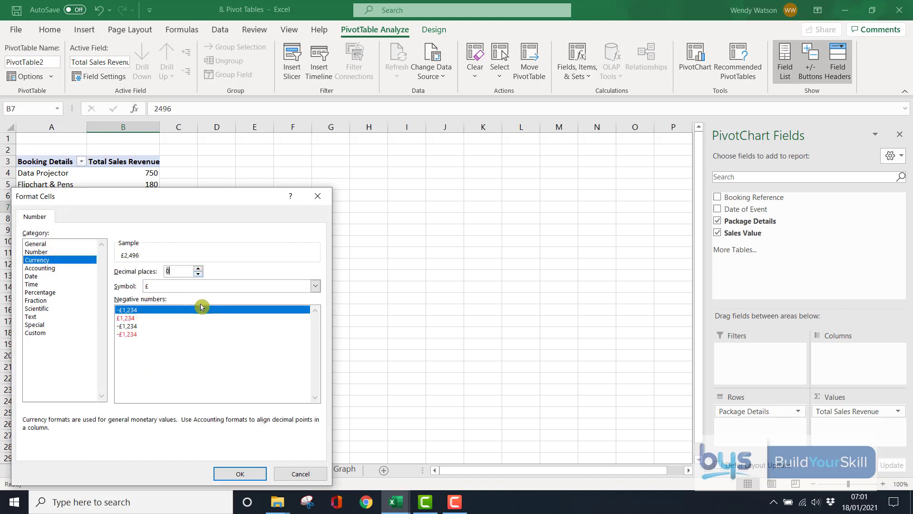
left_click(236, 473)
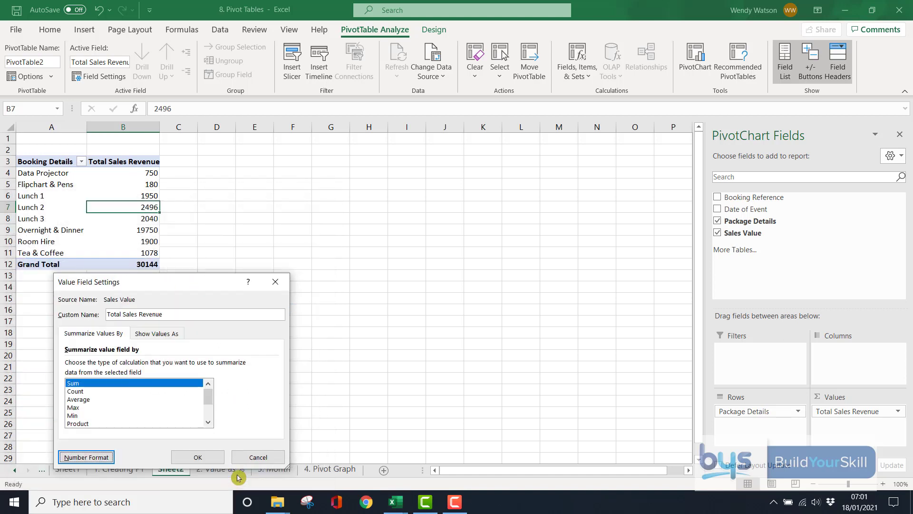
left_click(202, 457)
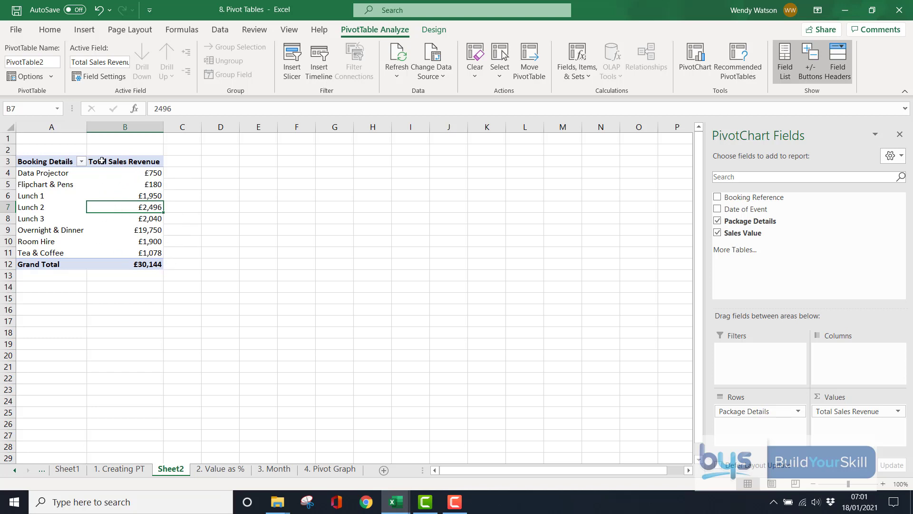
Add Sales Value to Values again, creating a Sum of Sales Value column C.
mouse_move(136, 261)
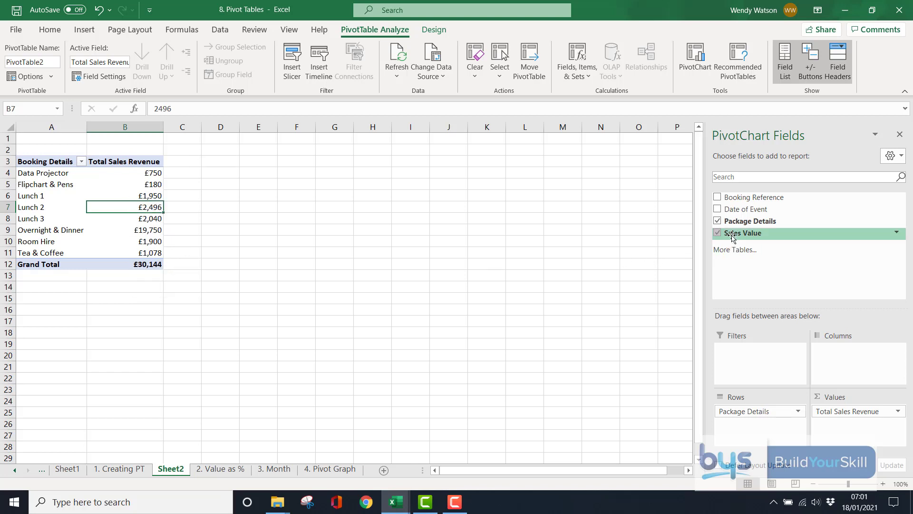
left_click_drag(732, 237, 851, 428)
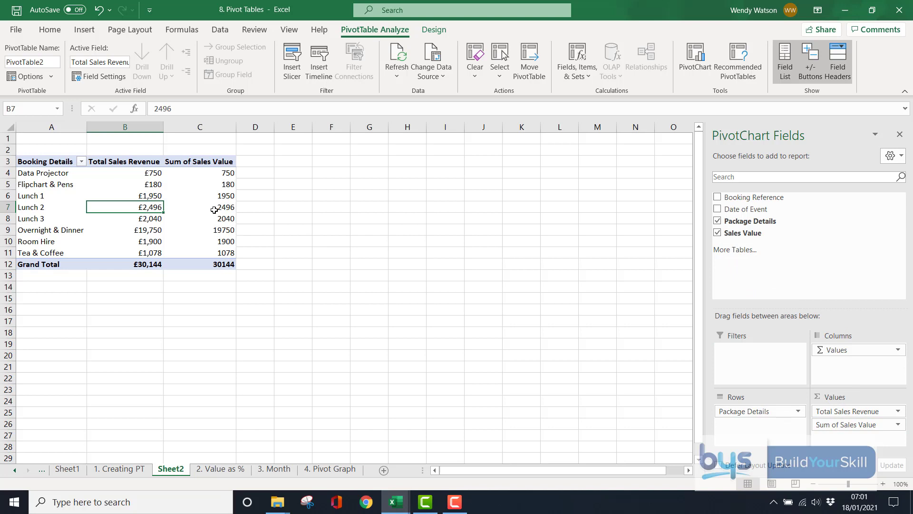
mouse_move(198, 192)
Show the column C Sales Value figures as % of Grand Total.
right_click(225, 184)
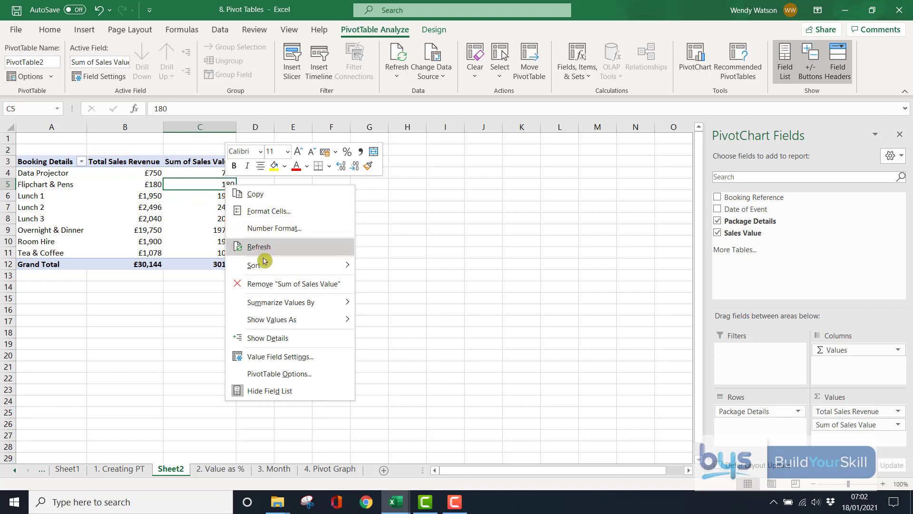
mouse_move(268, 326)
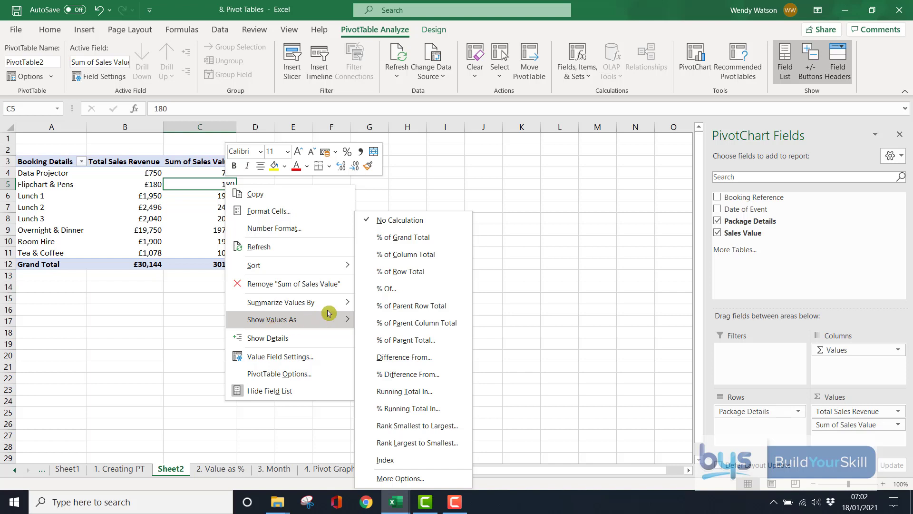
left_click(387, 237)
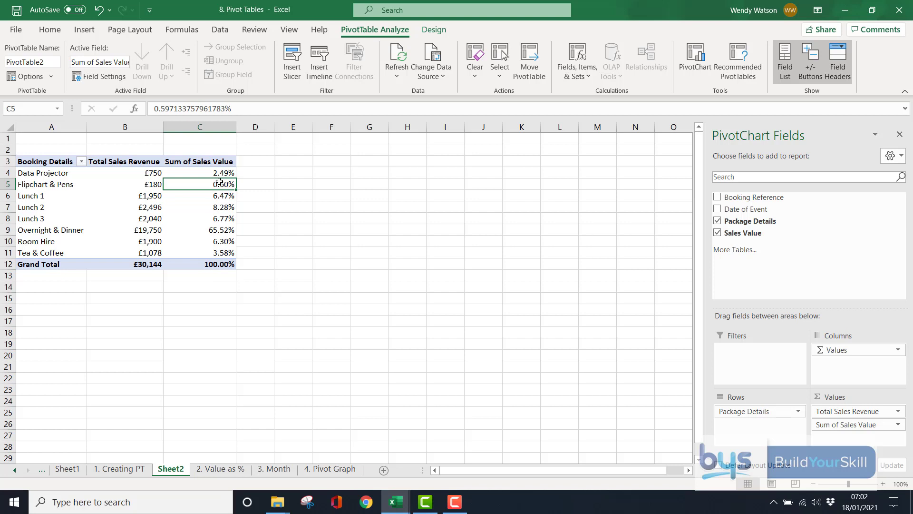
mouse_move(205, 184)
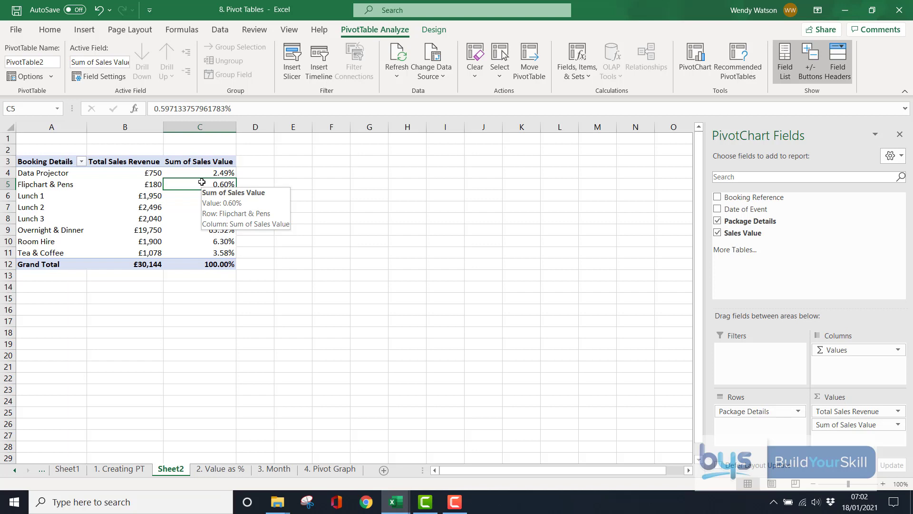
Format the Sum of Sales Value field as Percentage with 0 decimal places.
right_click(202, 182)
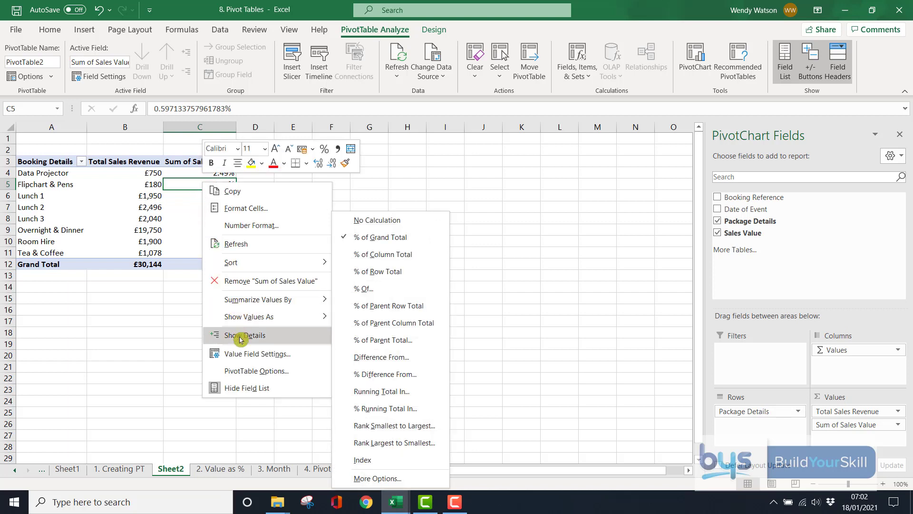
left_click(243, 355)
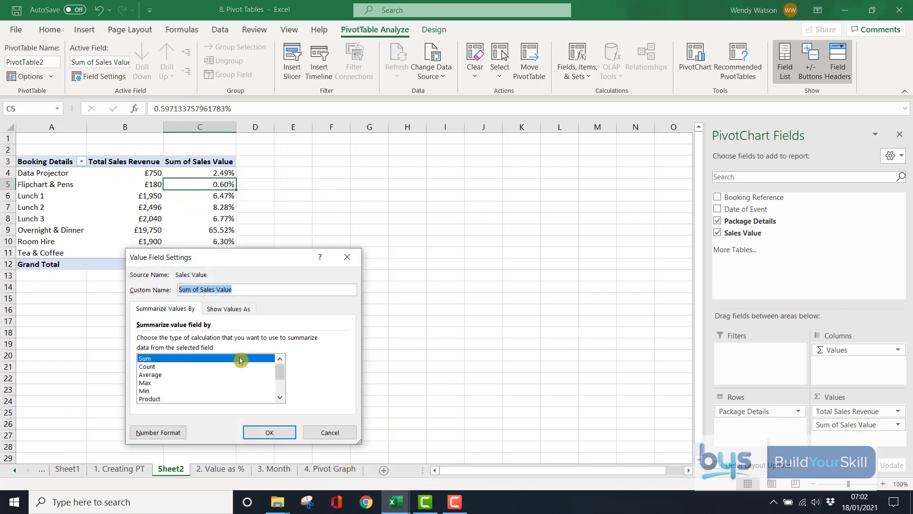
left_click(145, 432)
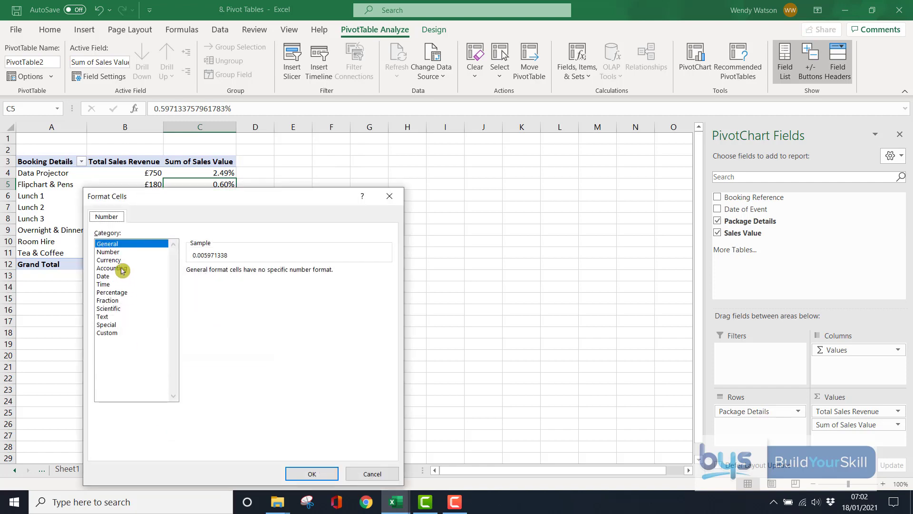
left_click(120, 292)
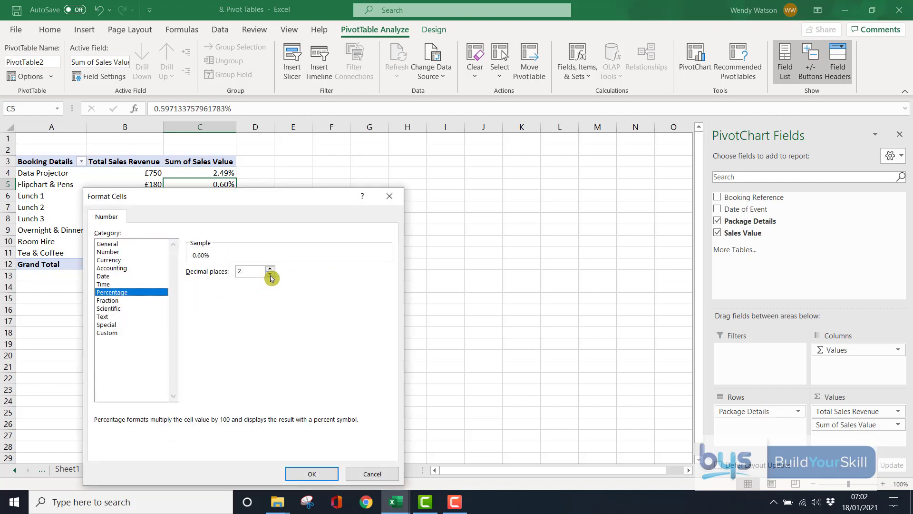
double_click(270, 275)
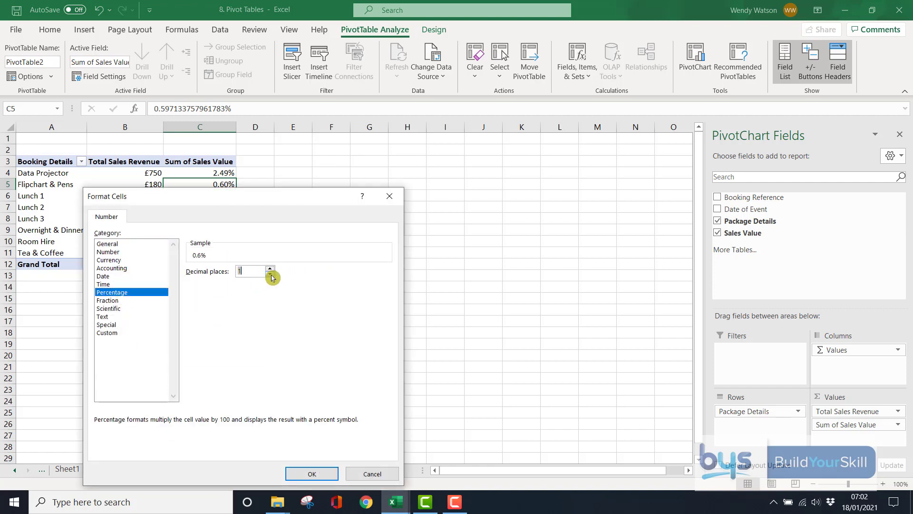
left_click(314, 477)
left_click(271, 435)
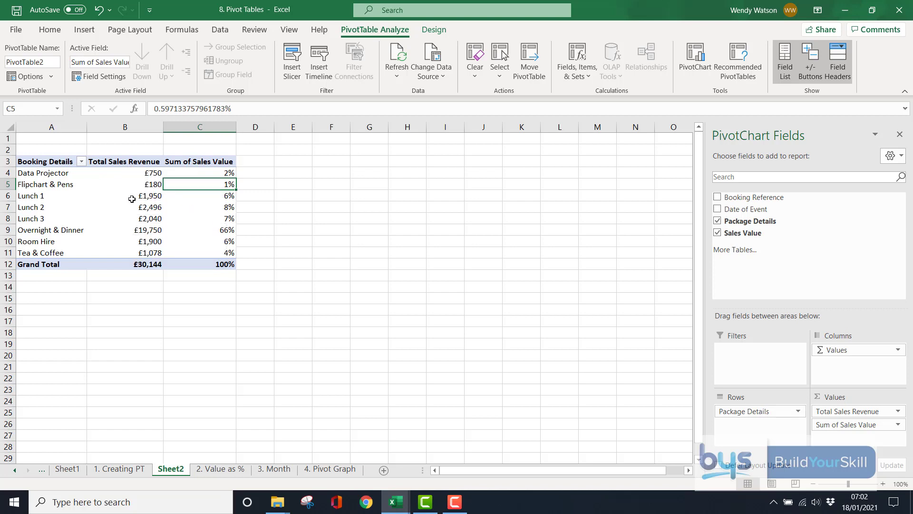
Rename the Sum of Sales Value header to 'Sales as % of Total'.
left_click(181, 161)
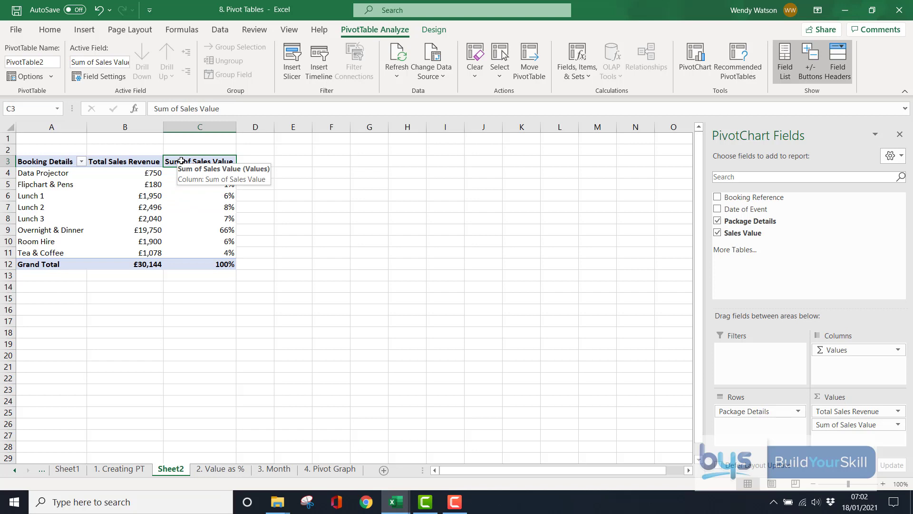
type("Sales as ")
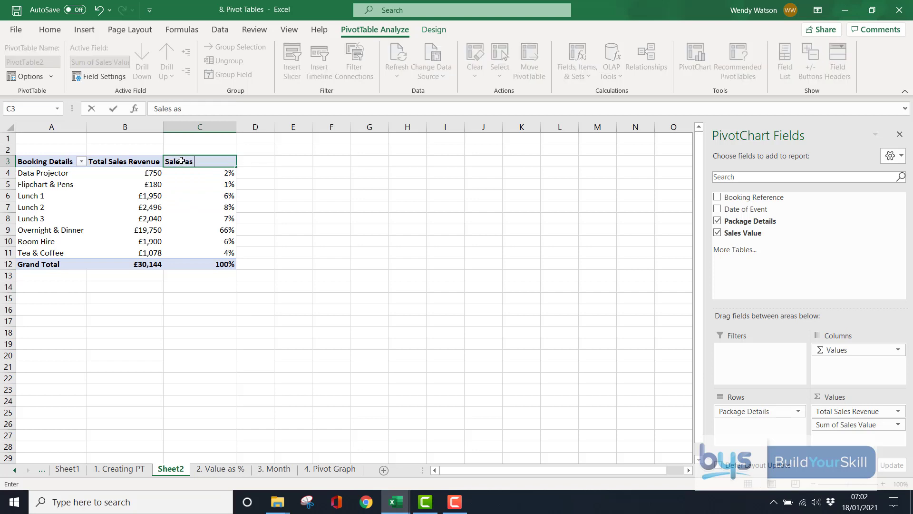
type("% of Total")
left_click(218, 292)
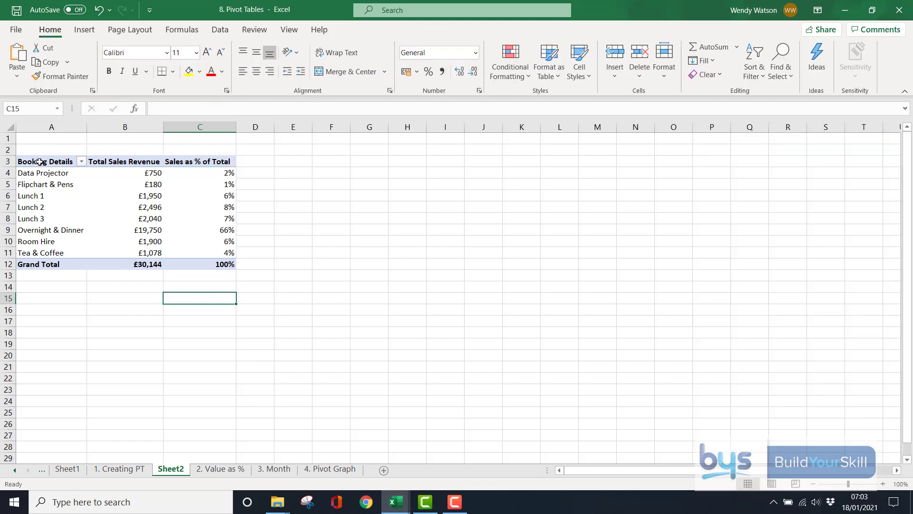
Select the whole pivot table, deselect it, and move to the 3. Month sheet.
left_click_drag(39, 161, 207, 261)
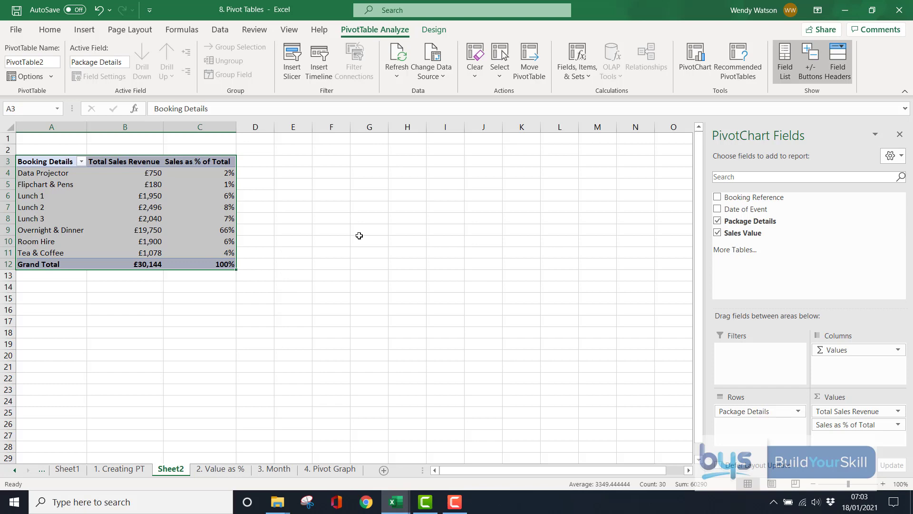
left_click(311, 214)
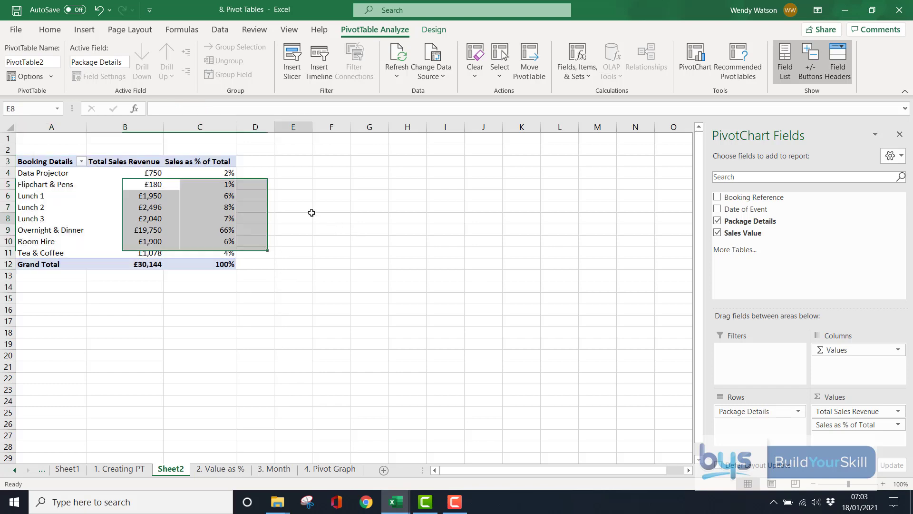
key("ctrl+Page_Down")
key("ctrl+Page_Down")
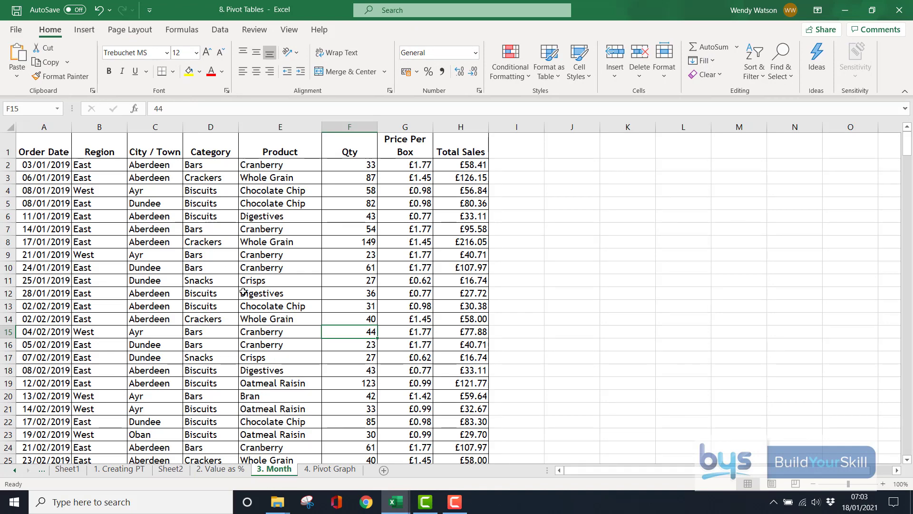
scroll(206, 289, "down", 10)
scroll(207, 289, "down", 10)
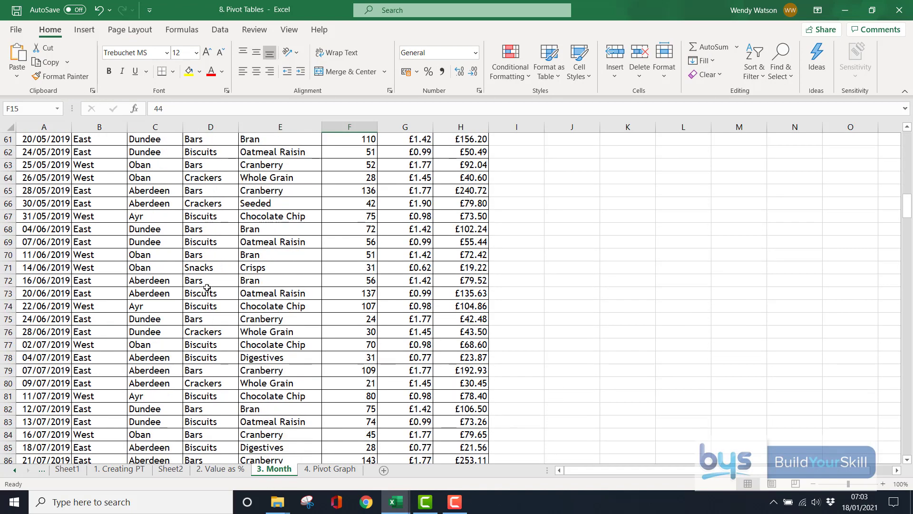
scroll(209, 285, "up", 13)
scroll(213, 284, "up", 7)
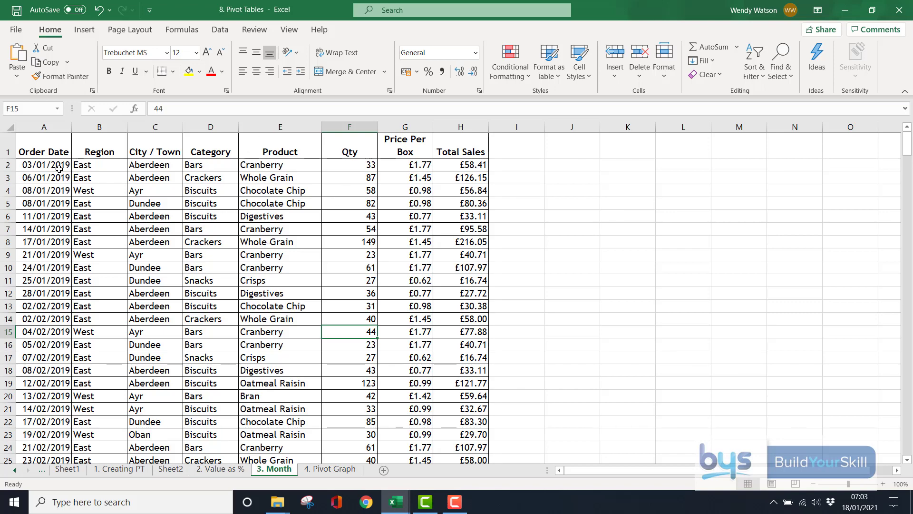
scroll(50, 177, "down", 20)
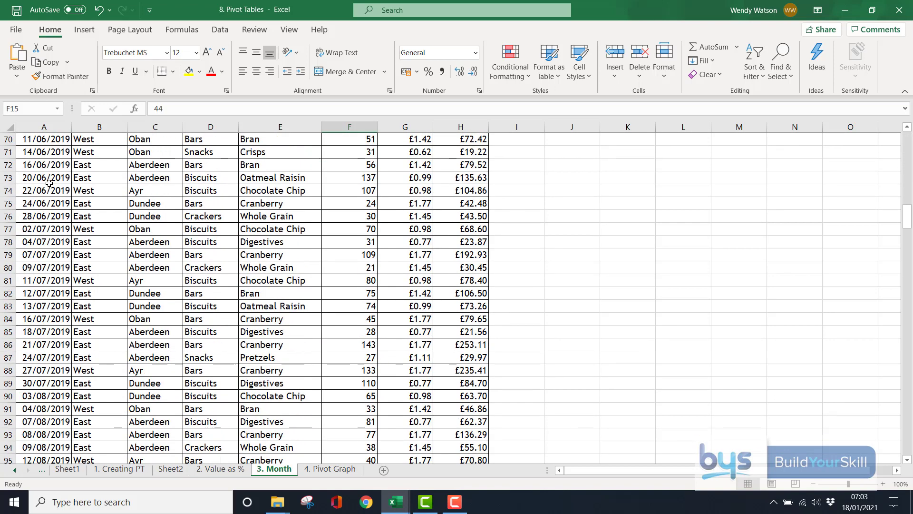
scroll(48, 185, "down", 20)
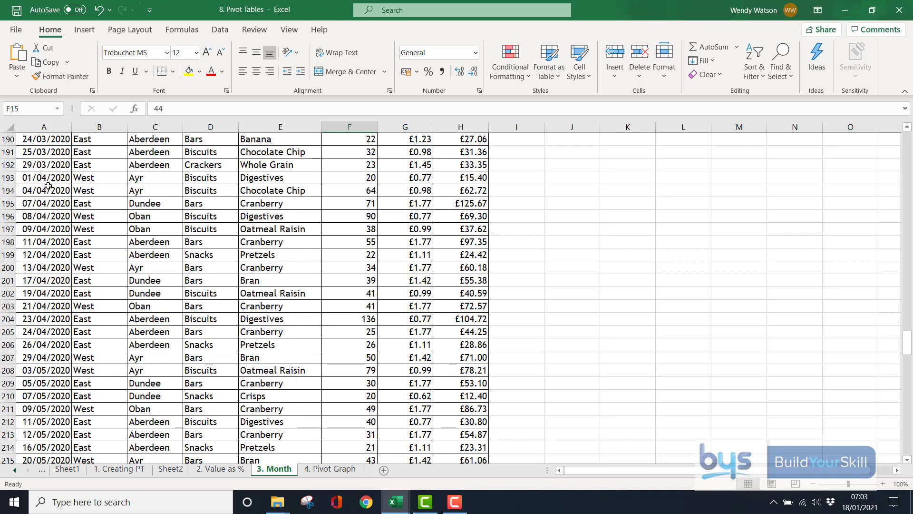
scroll(49, 186, "down", 20)
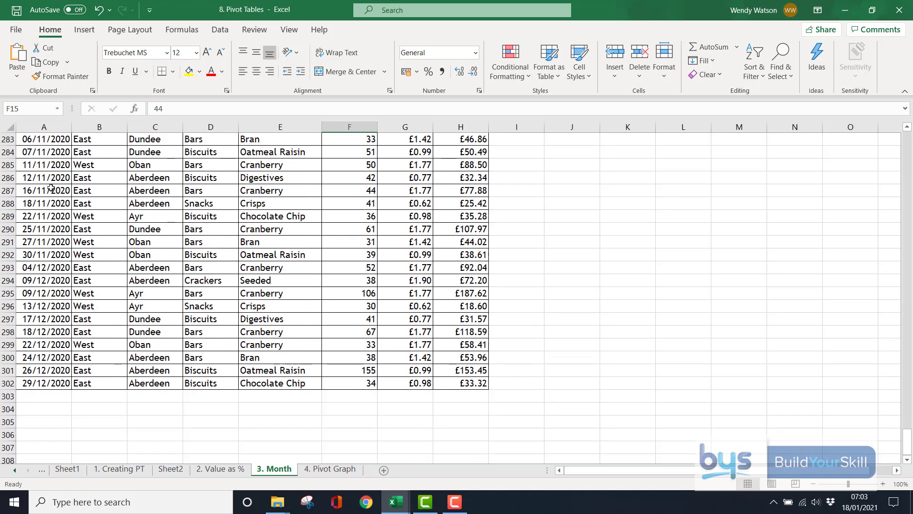
scroll(51, 187, "down", 6)
scroll(86, 192, "up", 15)
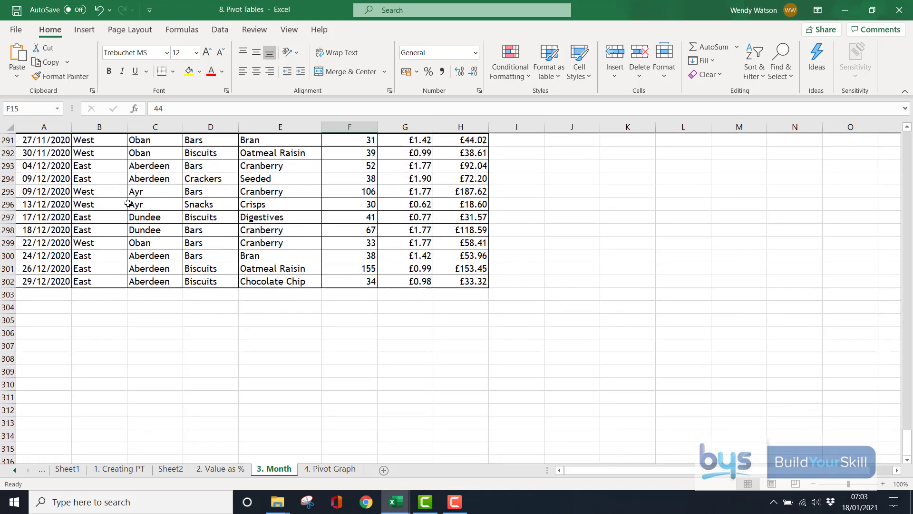
scroll(129, 203, "up", 20)
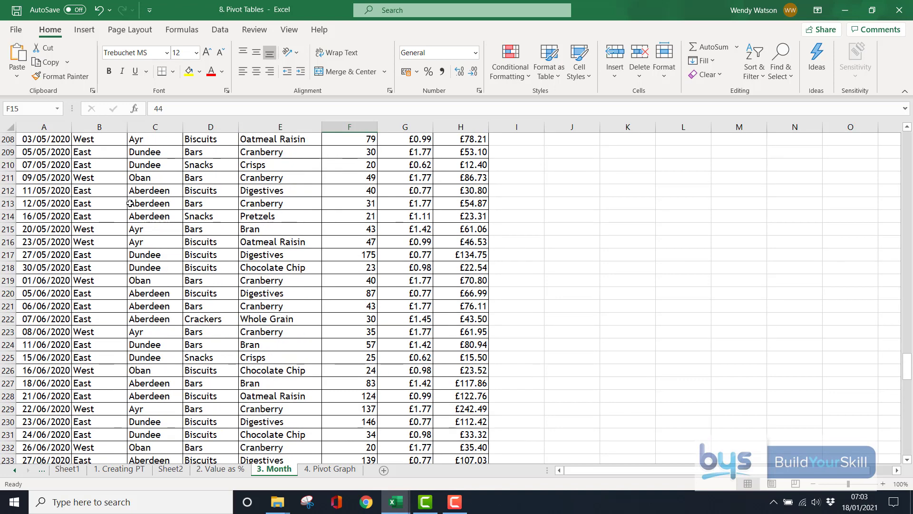
scroll(130, 204, "up", 12)
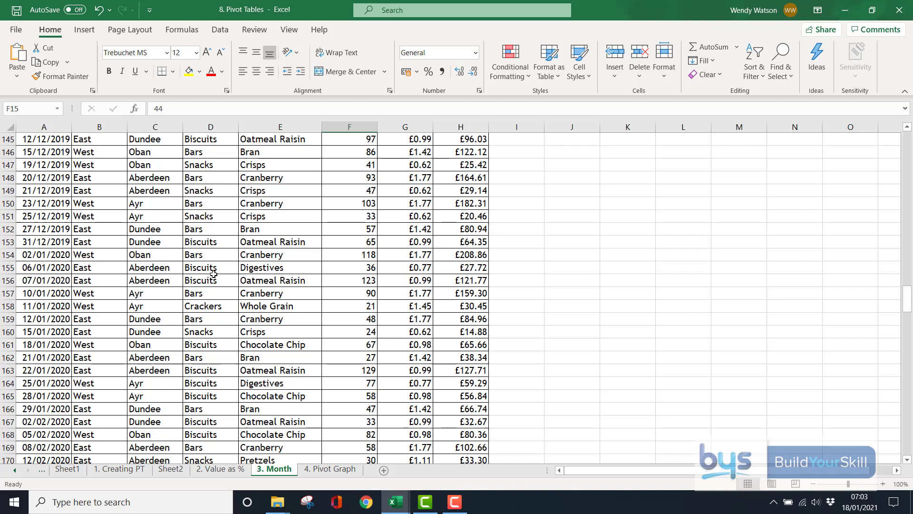
scroll(214, 276, "up", 2)
scroll(214, 277, "up", 5)
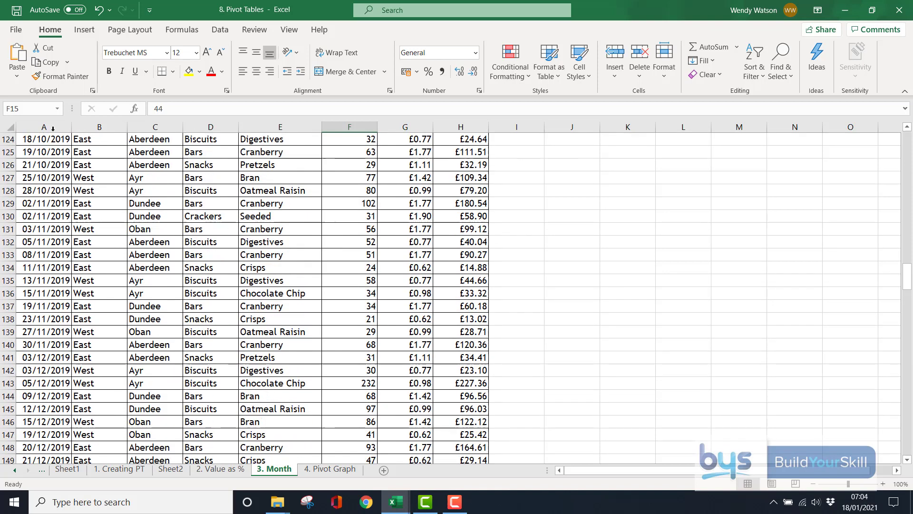
left_click(32, 106)
type("a1")
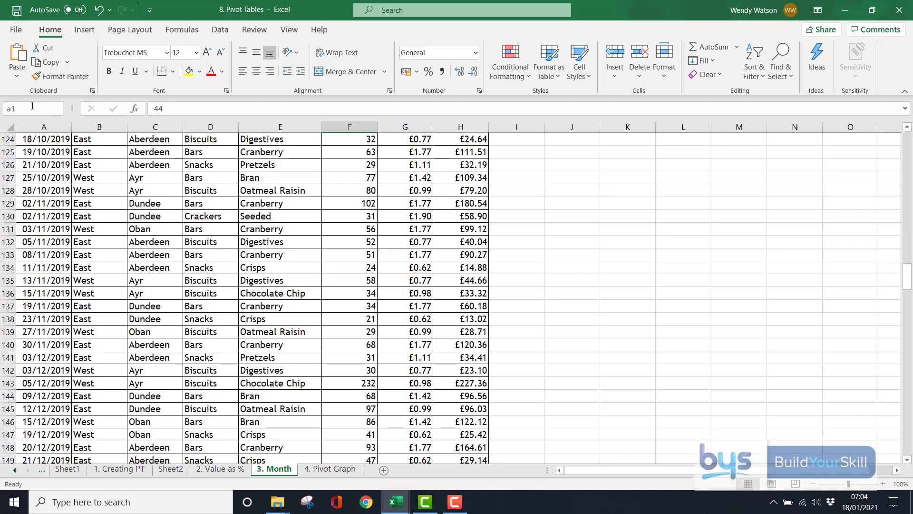
key("Return")
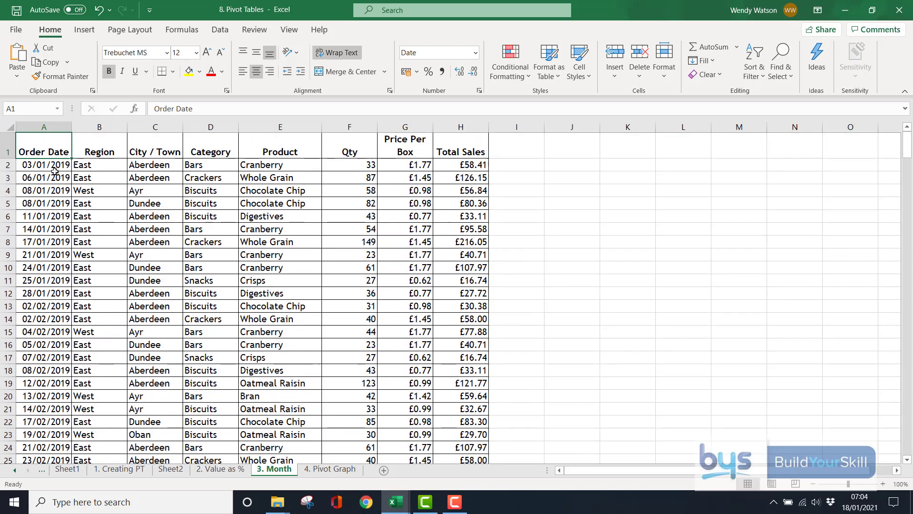
Insert a PivotTable from '3. Month'!$A$1:$H$302 onto a new worksheet.
left_click(154, 242)
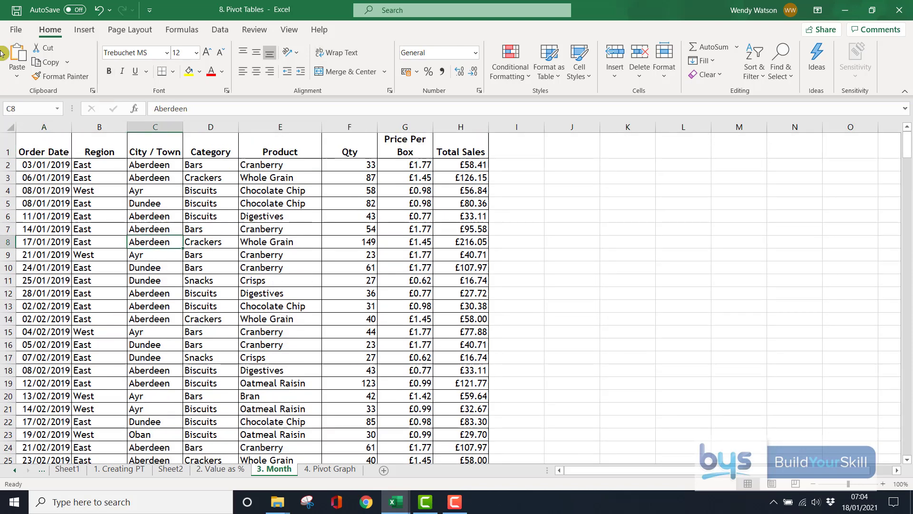
left_click(82, 32)
left_click(21, 59)
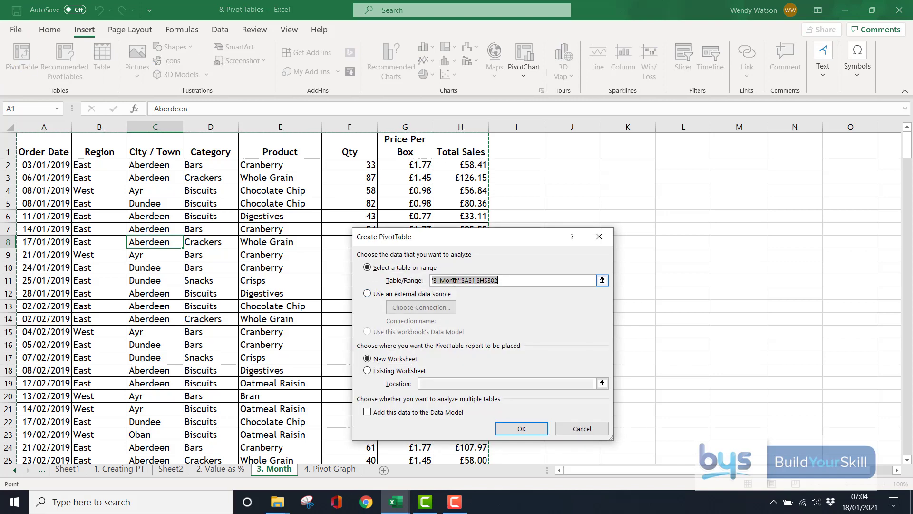
left_click(508, 429)
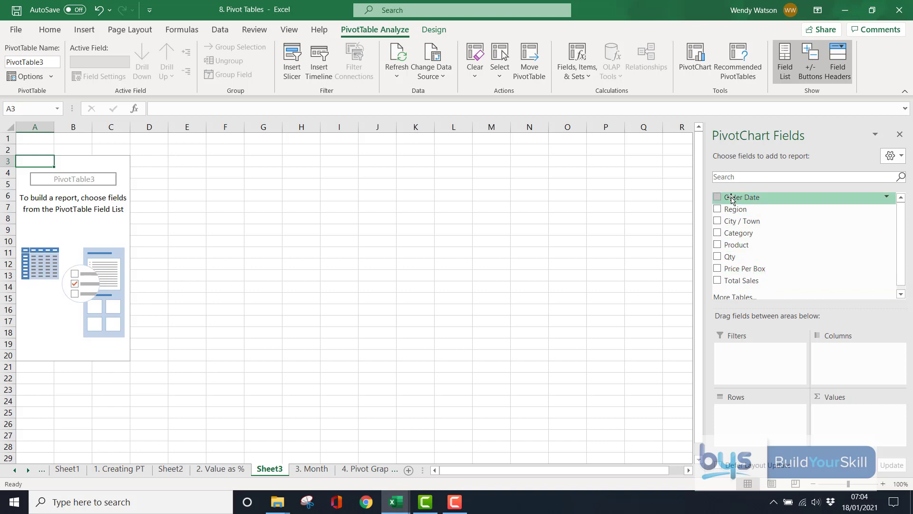
Put Order Date in Rows, Category in Columns and Total Sales in Values.
left_click_drag(732, 199, 754, 430)
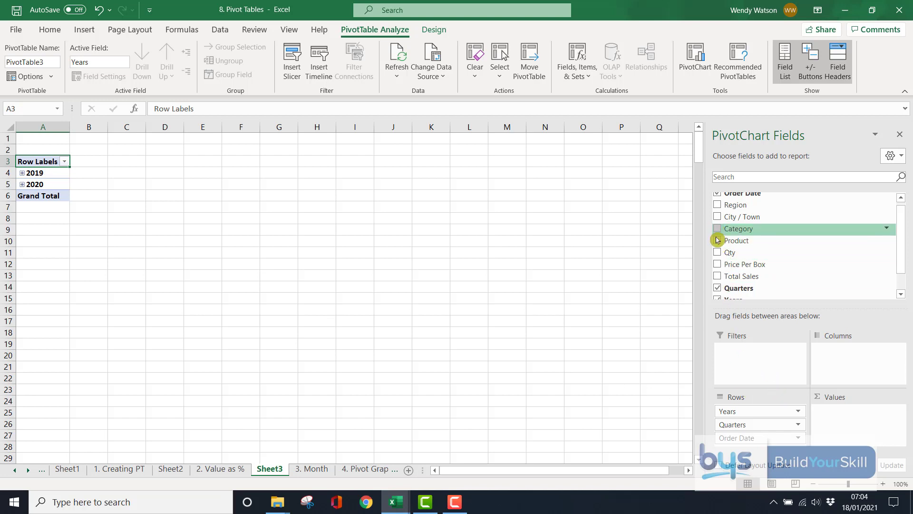
left_click_drag(719, 232, 837, 357)
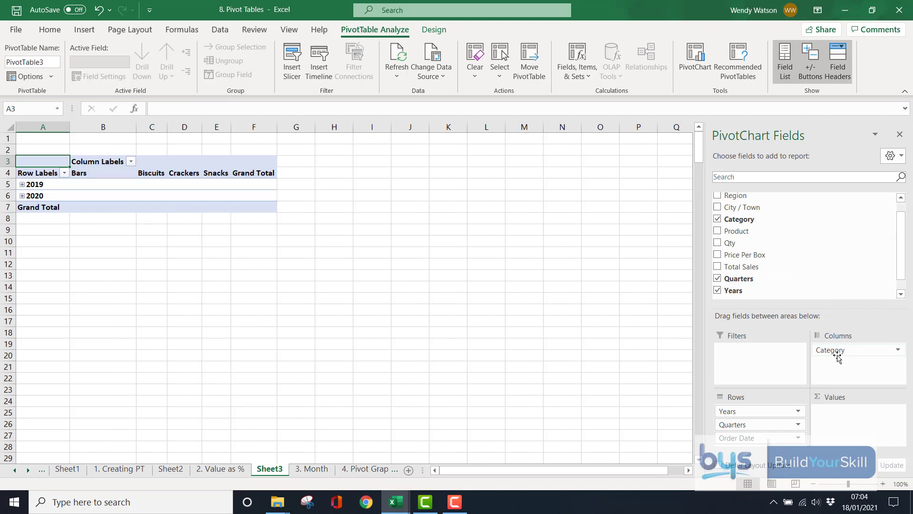
left_click_drag(736, 269, 844, 418)
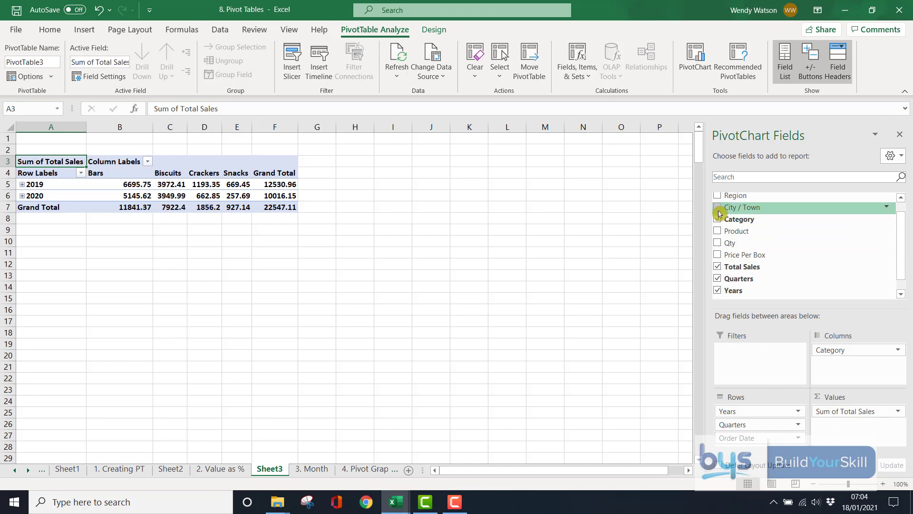
left_click_drag(718, 209, 751, 364)
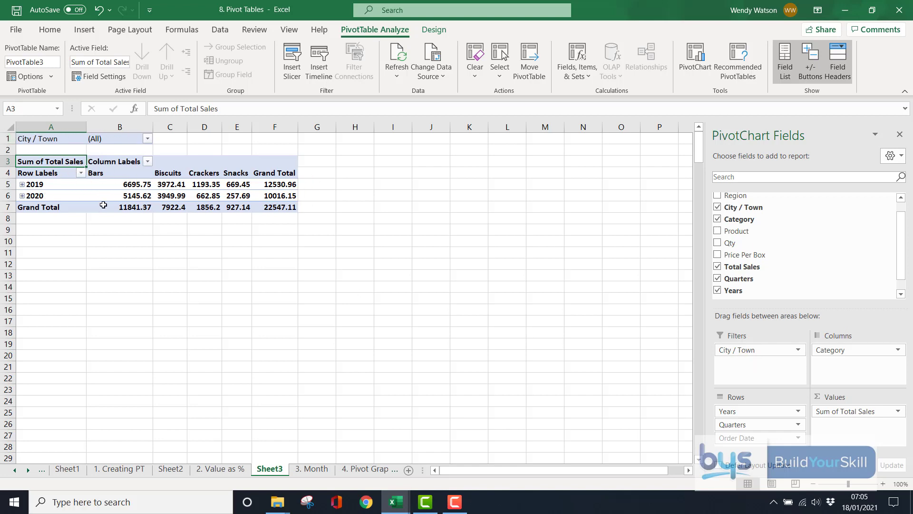
left_click(148, 139)
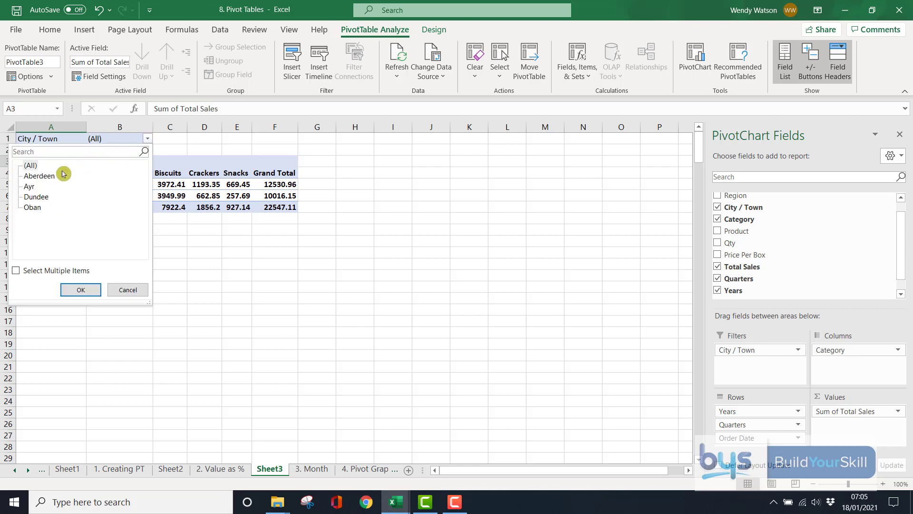
left_click(47, 177)
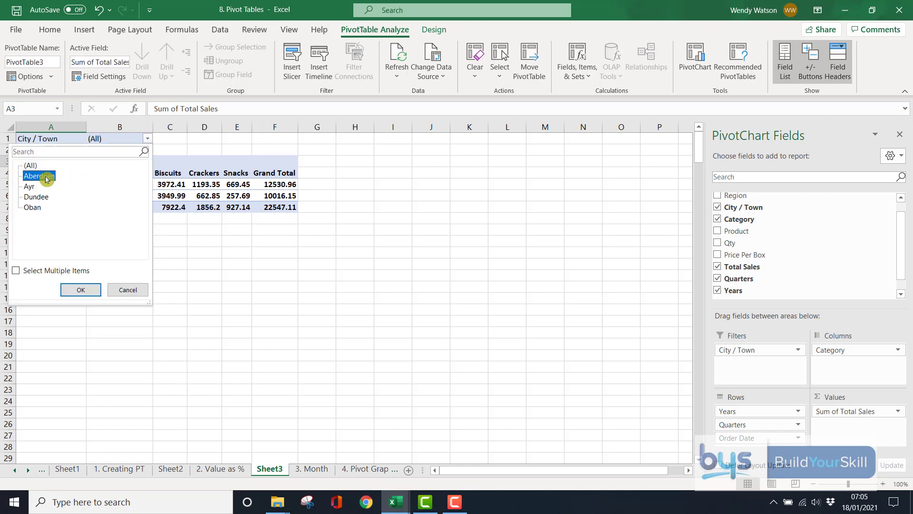
left_click(80, 291)
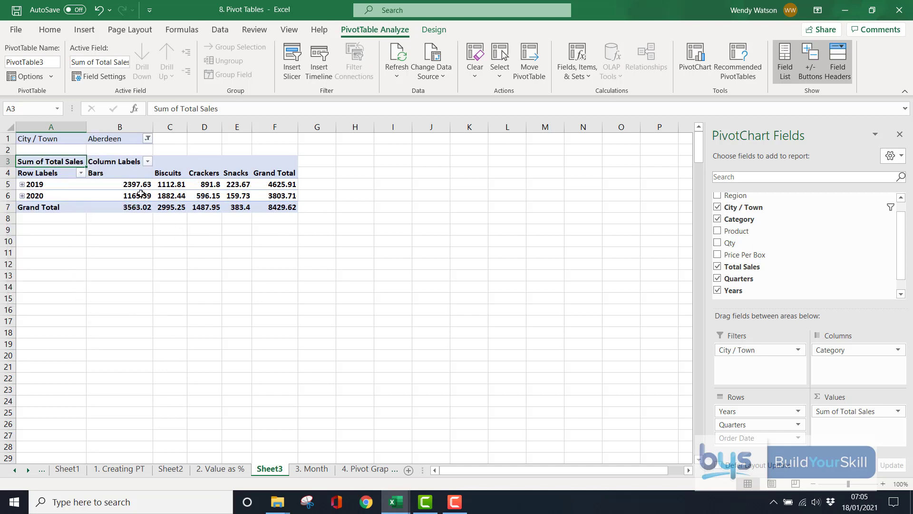
left_click(148, 138)
left_click(36, 166)
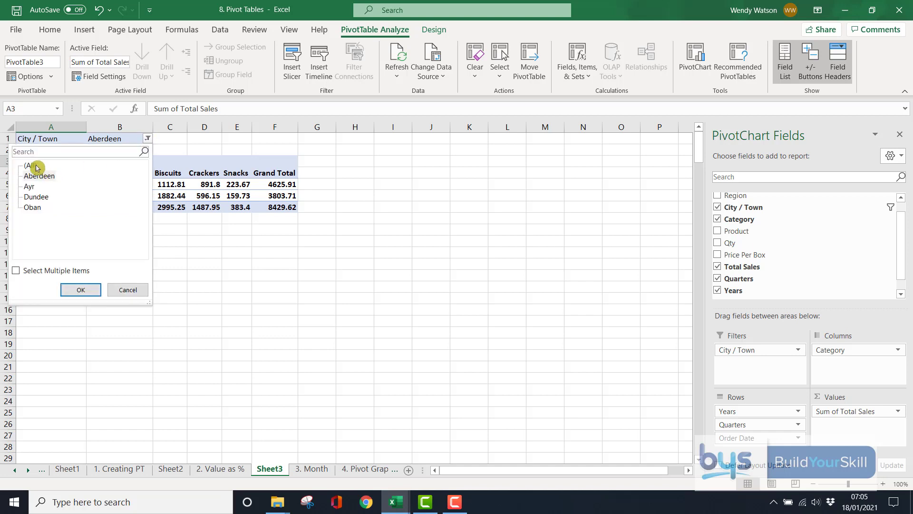
left_click(80, 288)
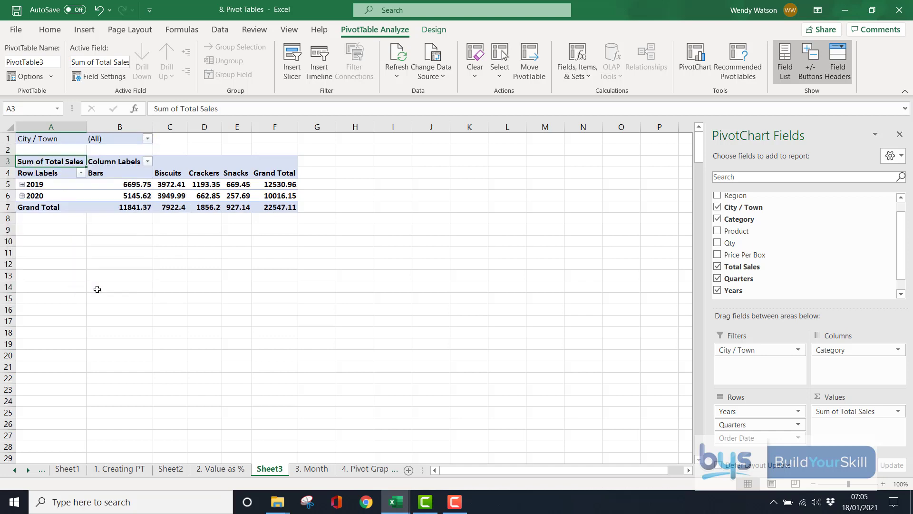
left_click_drag(742, 350, 699, 252)
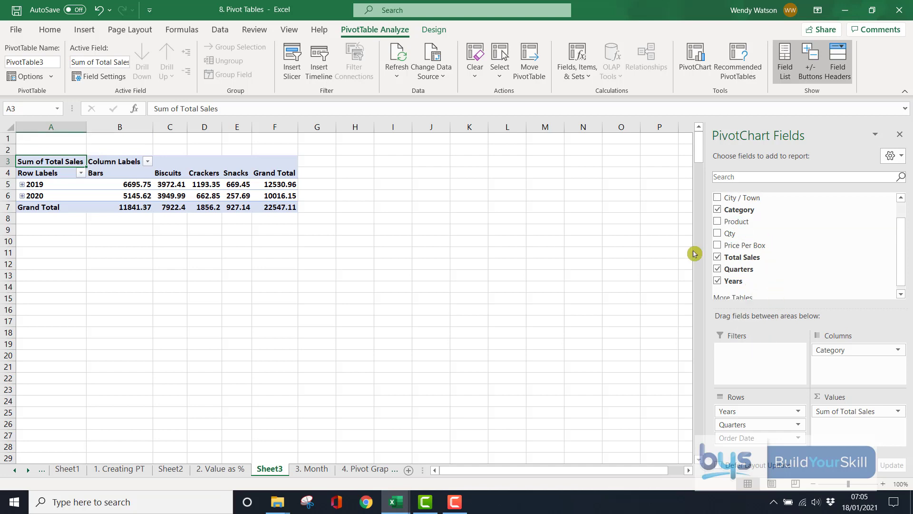
Format Sum of Total Sales as pound Currency with 0 decimal places, giving £22,547 total.
mouse_move(124, 191)
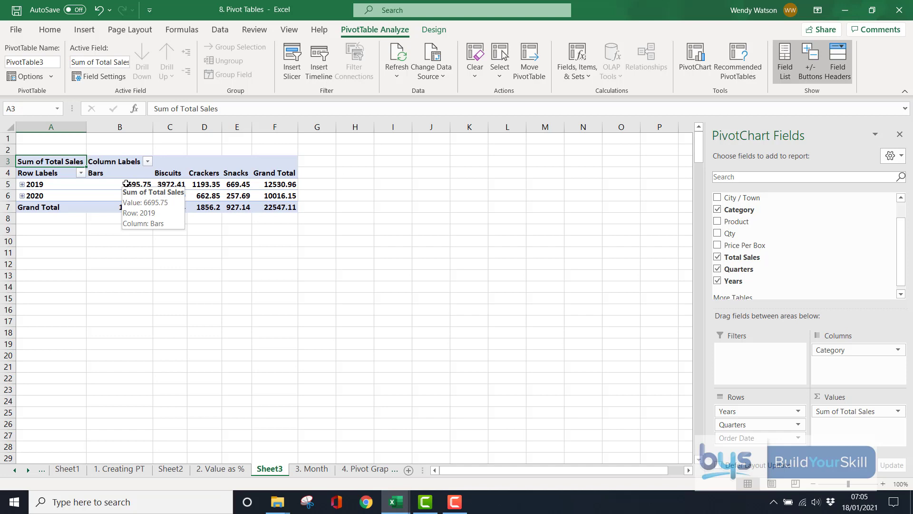
right_click(126, 184)
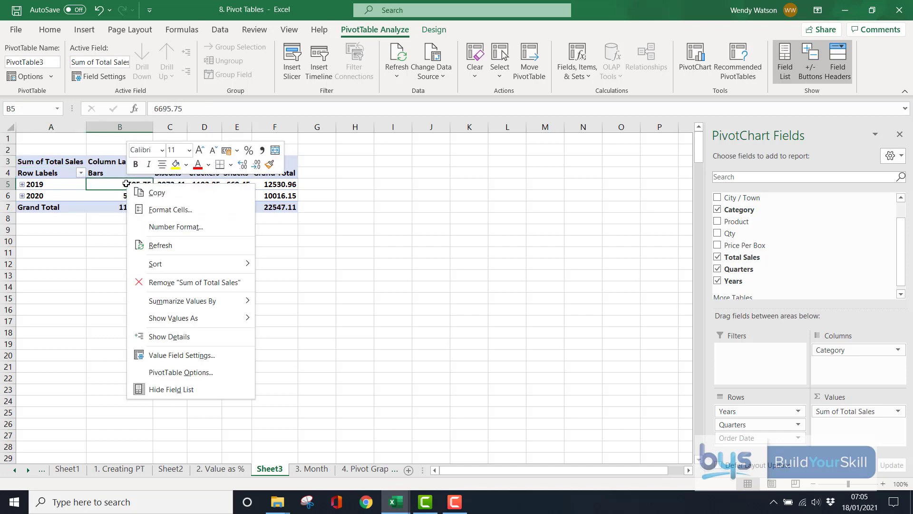
left_click(167, 361)
left_click(71, 445)
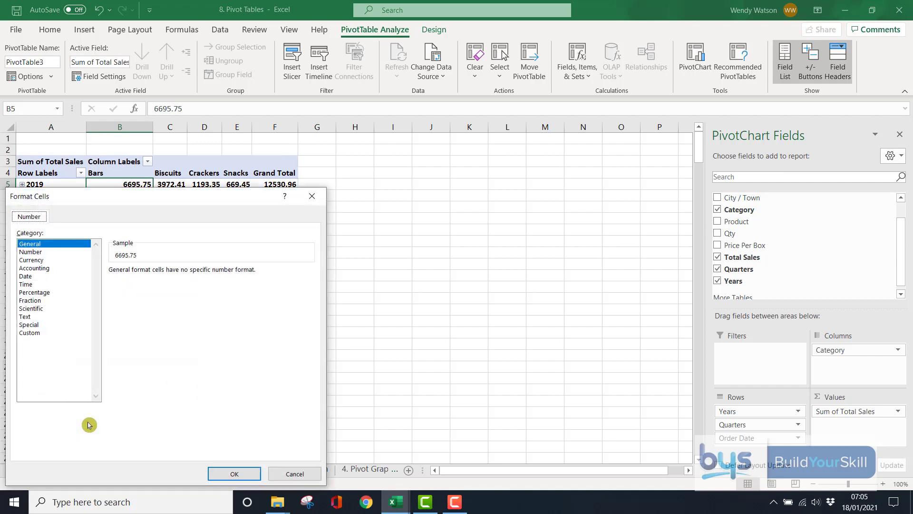
left_click(38, 260)
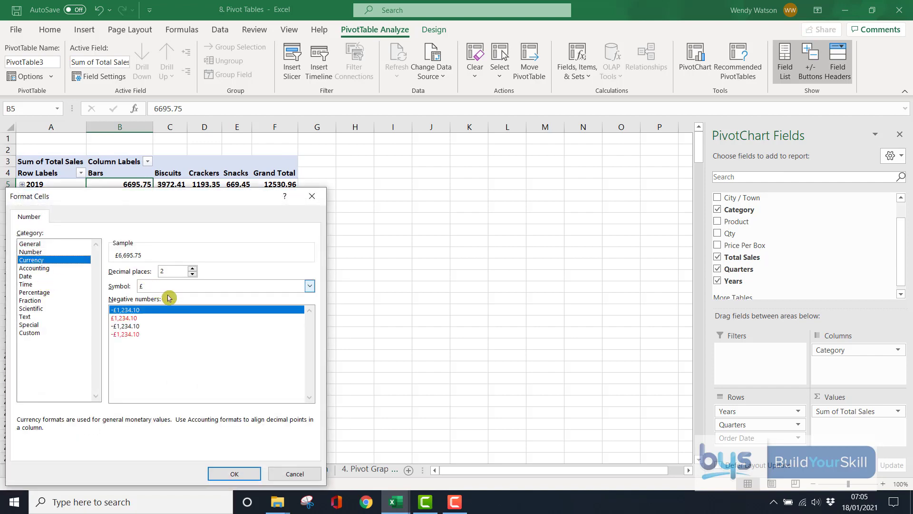
left_click(192, 274)
left_click(193, 274)
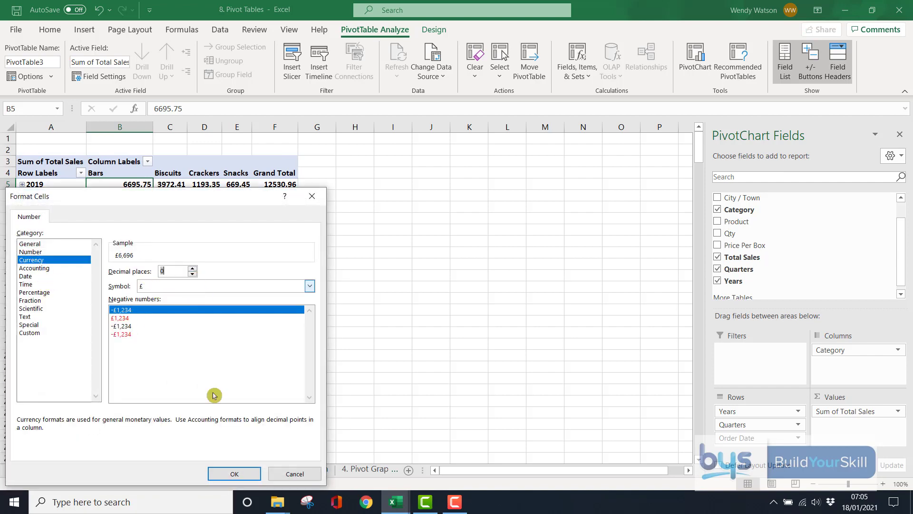
left_click(228, 473)
left_click(192, 437)
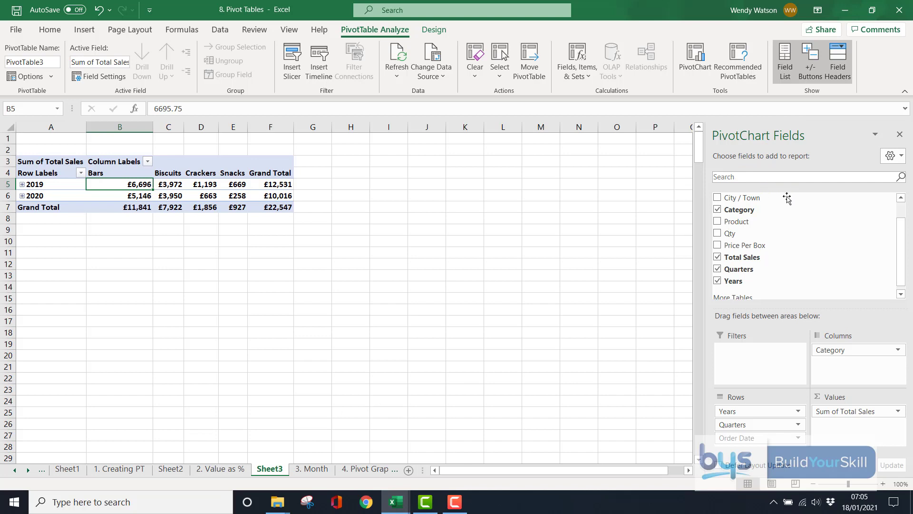
left_click(903, 243)
Expand 2019, drop Quarters from the rows, and expand 2020 to show Jan–Dec months.
left_click_drag(902, 243, 902, 247)
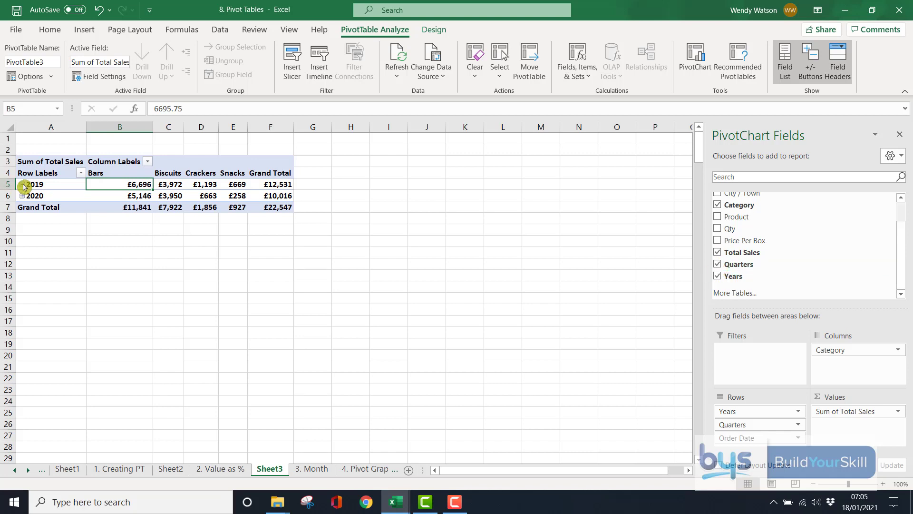
left_click(23, 185)
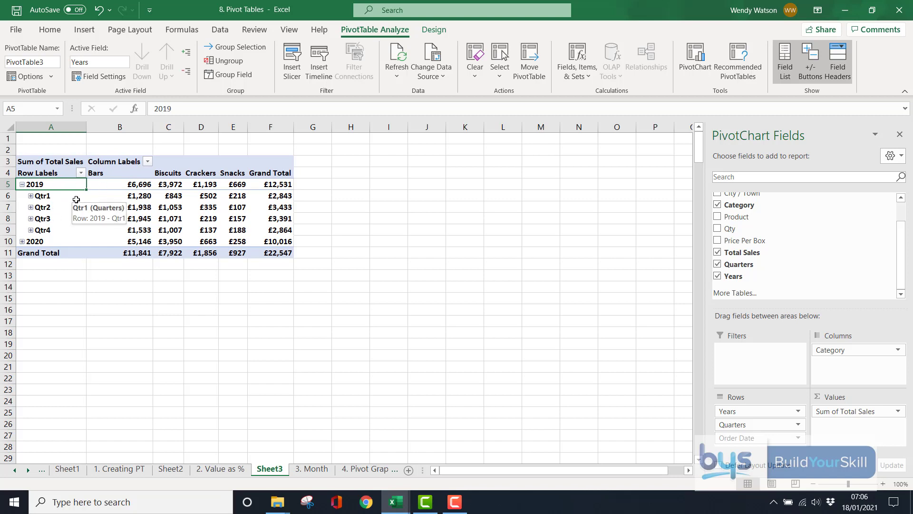
left_click(718, 264)
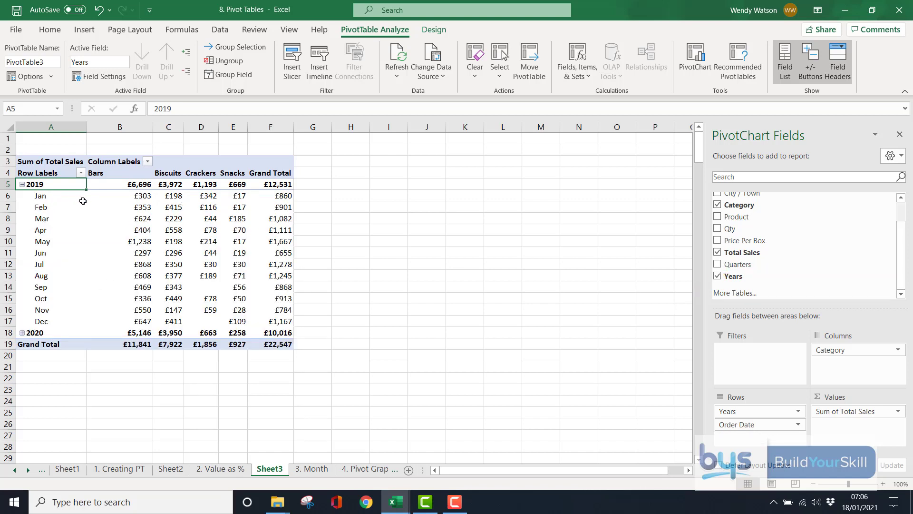
left_click(22, 333)
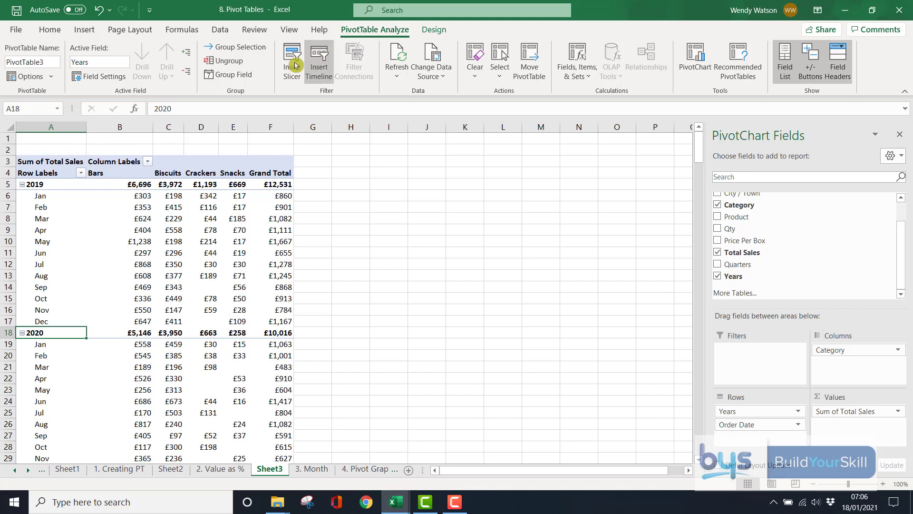
Group the order dates by Days only, deselecting Months, Quarters and Years.
left_click(233, 76)
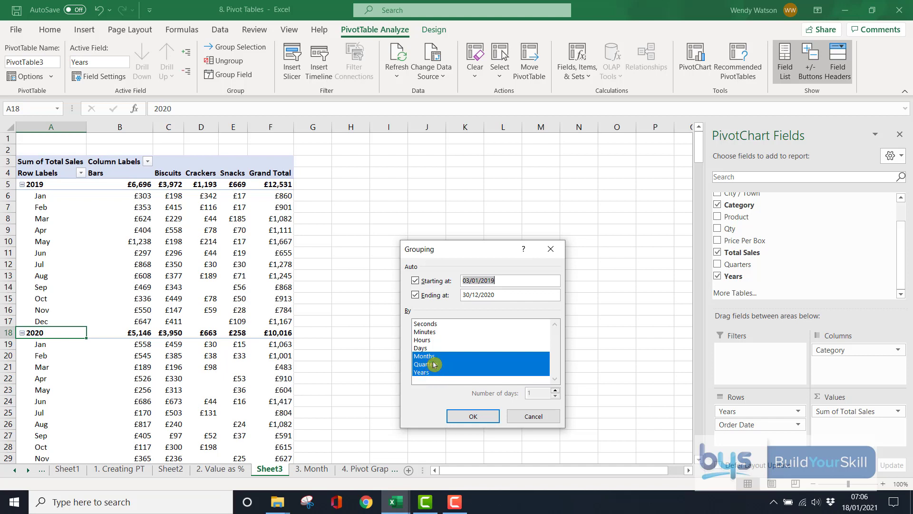
left_click(421, 349)
left_click(424, 355)
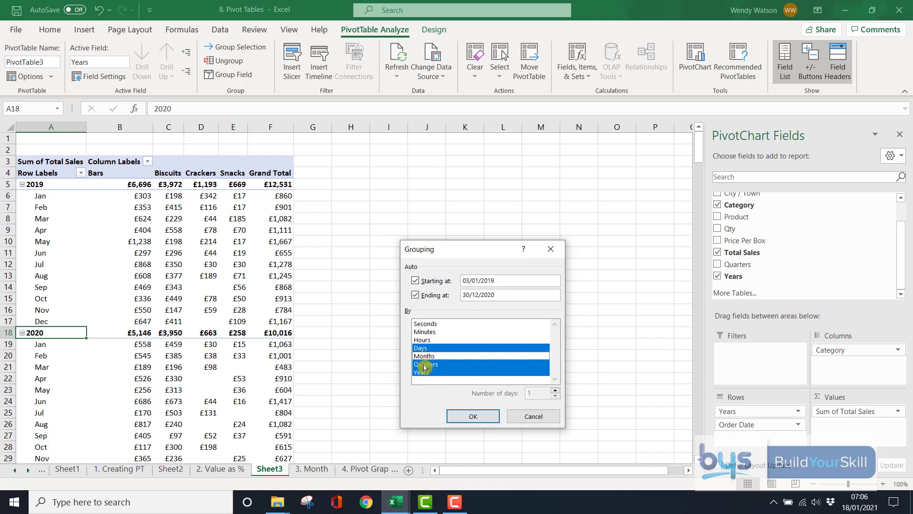
left_click(425, 364)
left_click(426, 372)
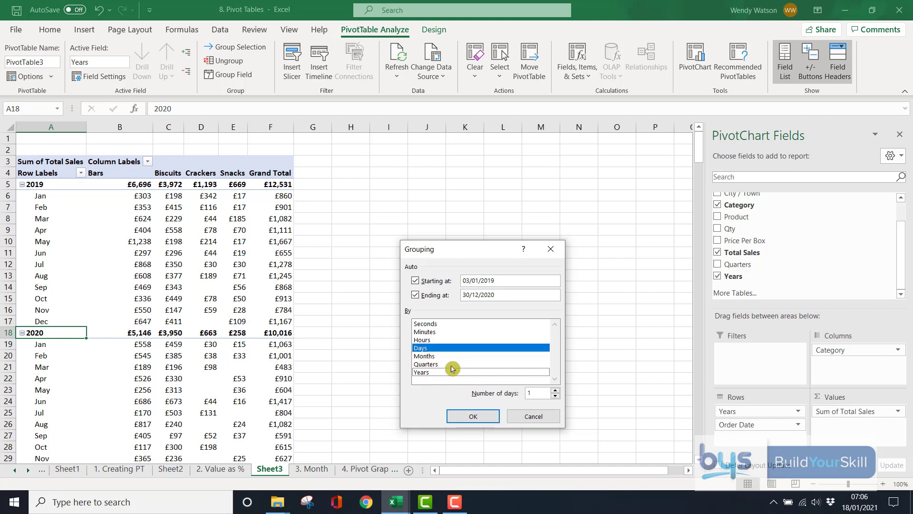
left_click(472, 418)
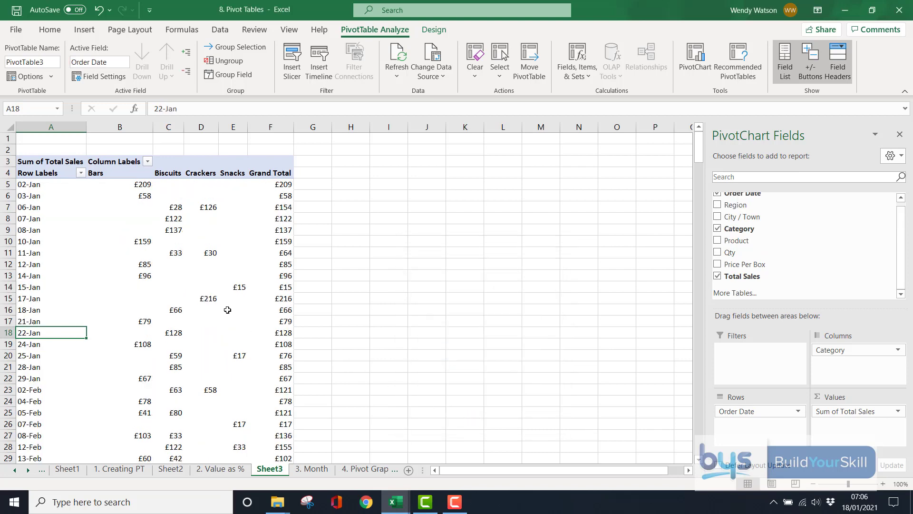
scroll(227, 309, "down", 15)
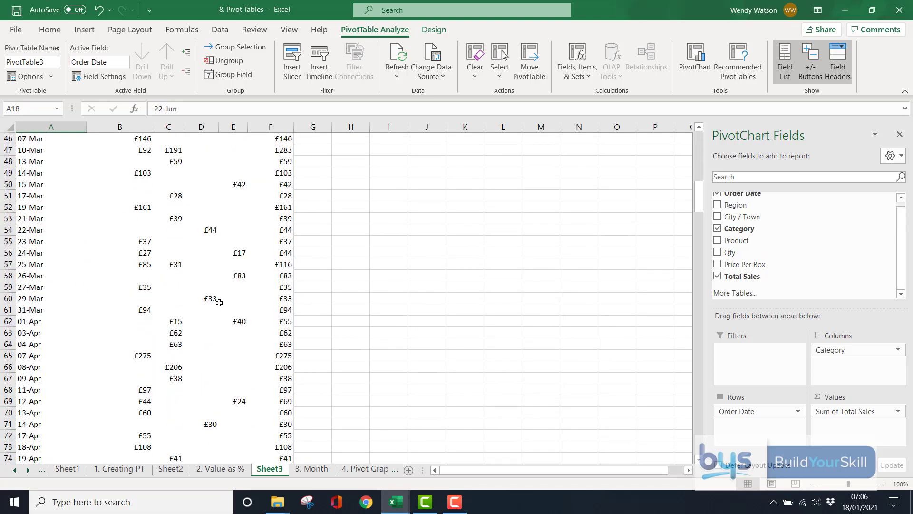
scroll(219, 303, "down", 4)
scroll(219, 299, "up", 10)
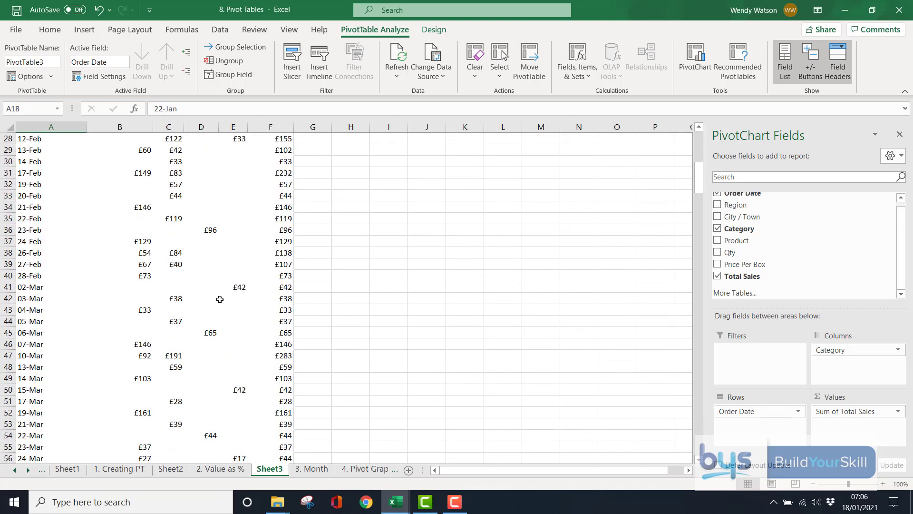
scroll(219, 299, "up", 9)
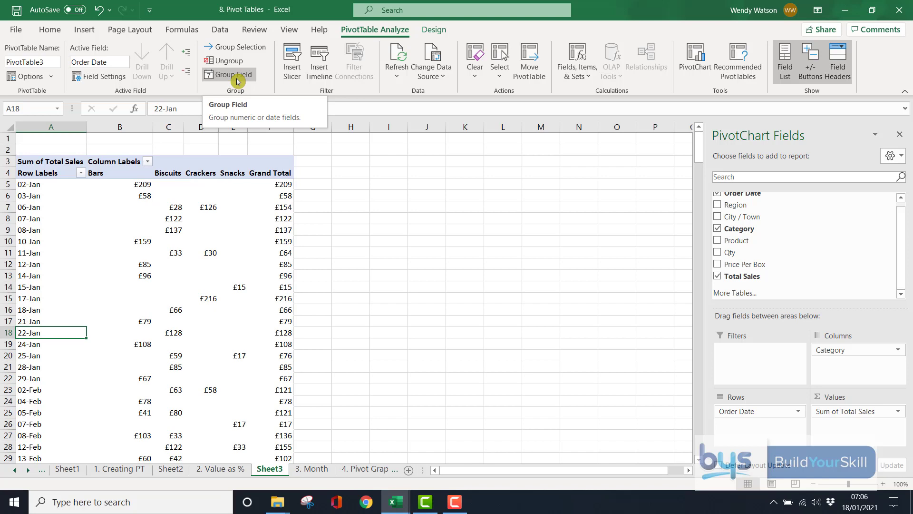
Regroup the order dates by Months and Years, with Days deselected.
left_click(238, 51)
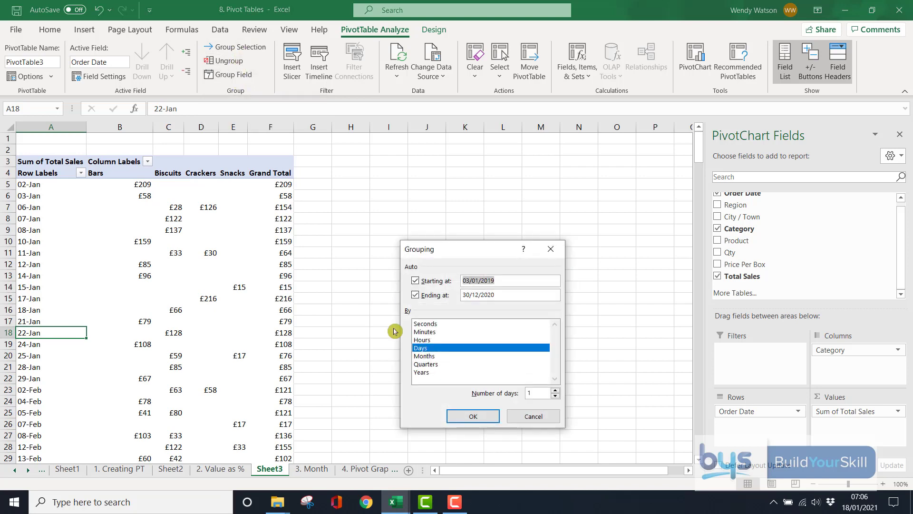
left_click(431, 357)
left_click(430, 349)
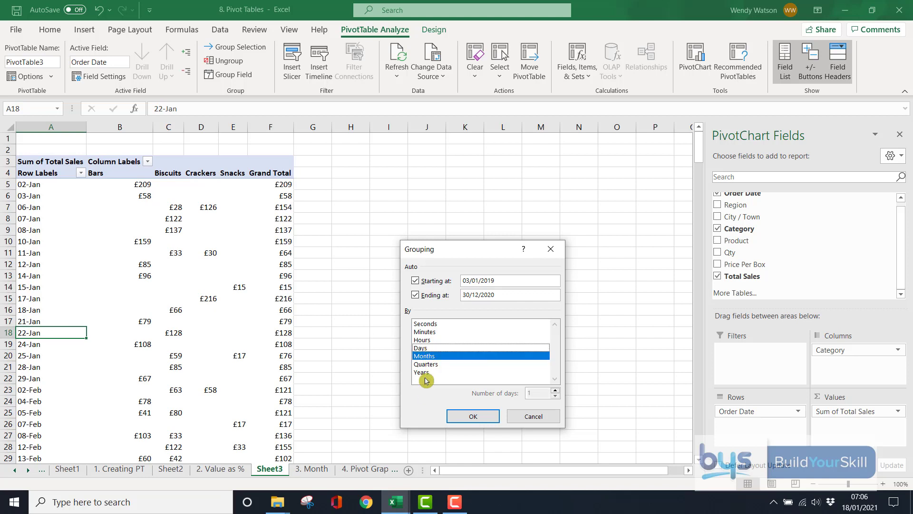
left_click(428, 374)
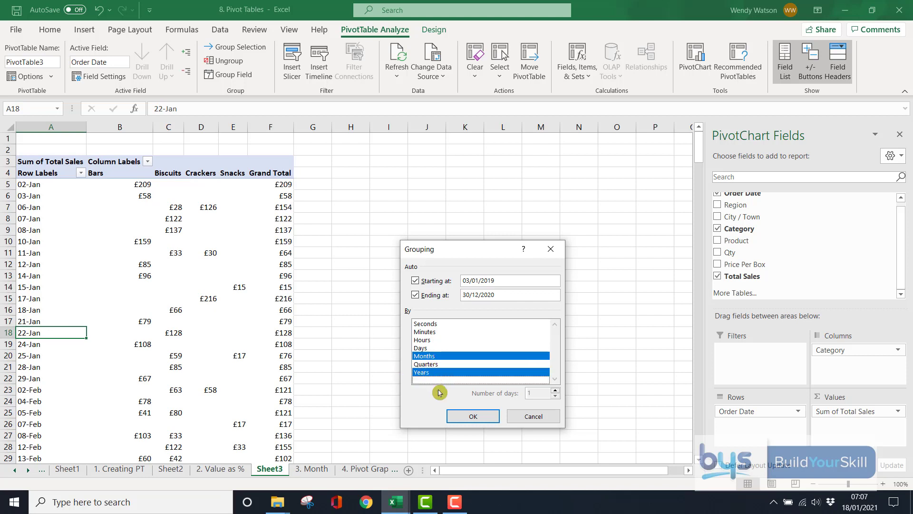
left_click(463, 418)
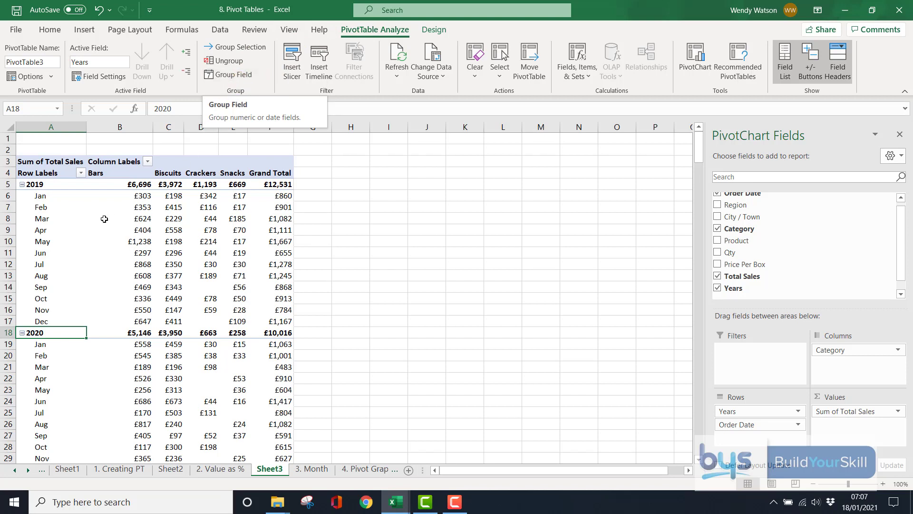
Review the Years Row Labels Date Filters and Value Filters, then close the dropdown unchanged.
left_click(81, 173)
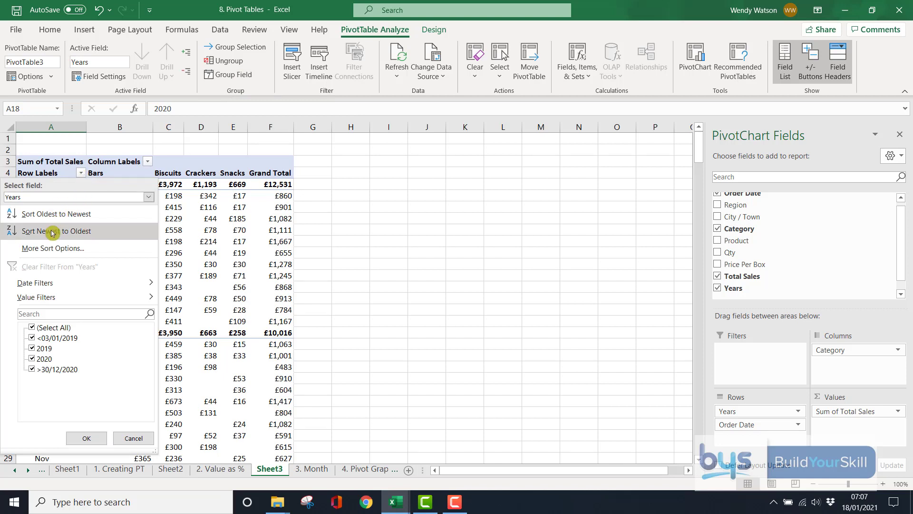
mouse_move(52, 286)
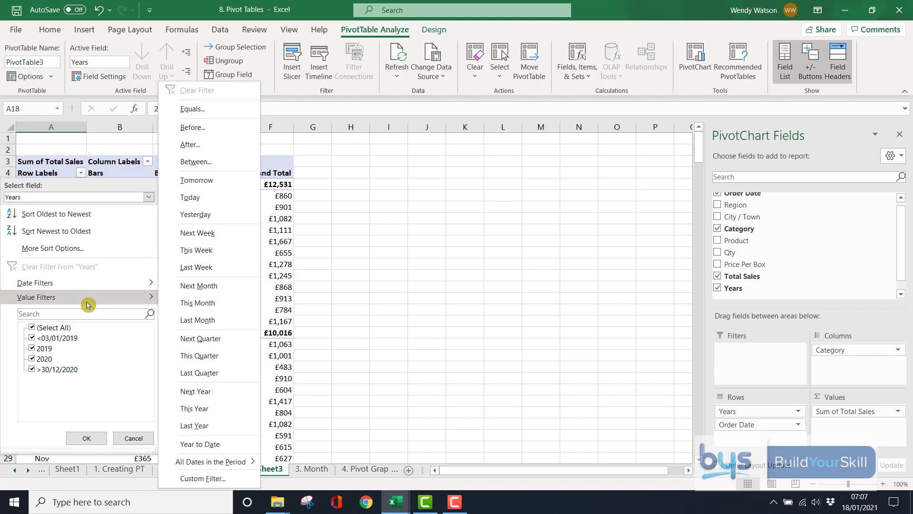
mouse_move(87, 298)
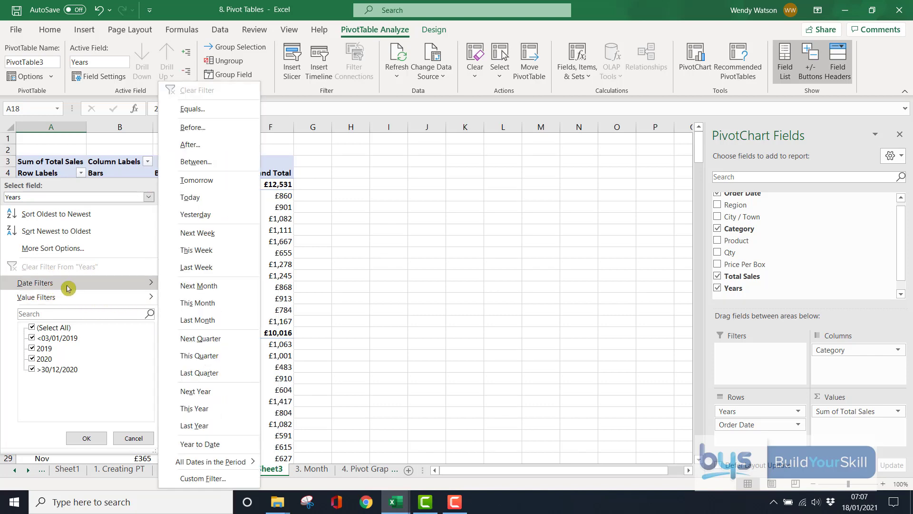
left_click(348, 276)
mouse_move(252, 276)
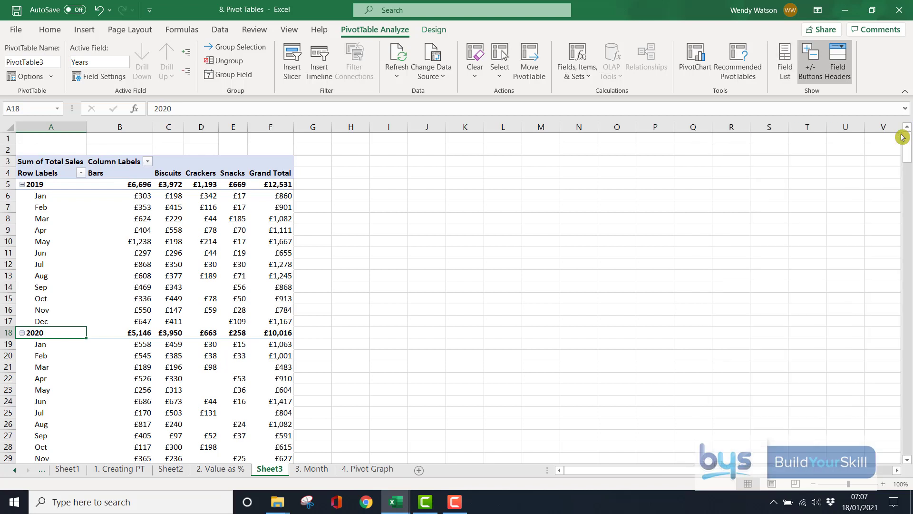
Close and reopen the PivotChart Fields pane, then go to the 4. Pivot Graph sheet.
left_click(902, 137)
left_click(787, 64)
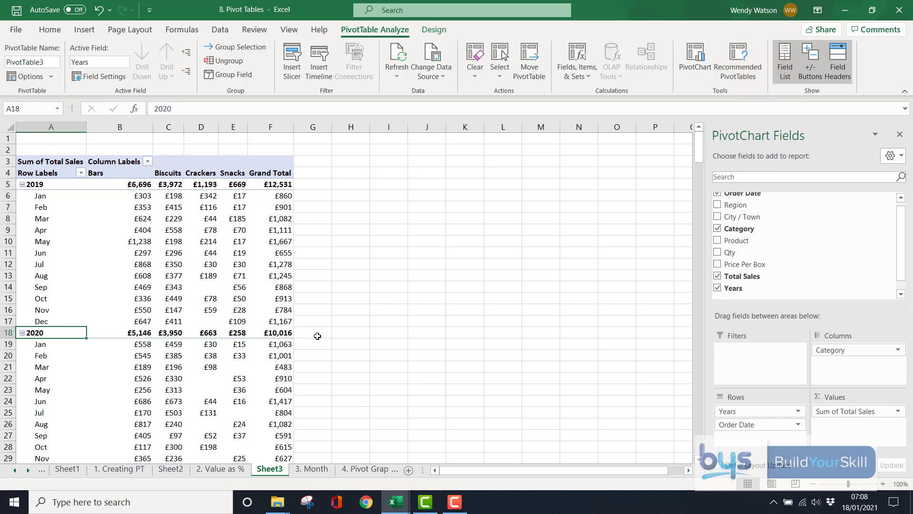
key("ctrl+Page_Down")
key("ctrl+Page_Down")
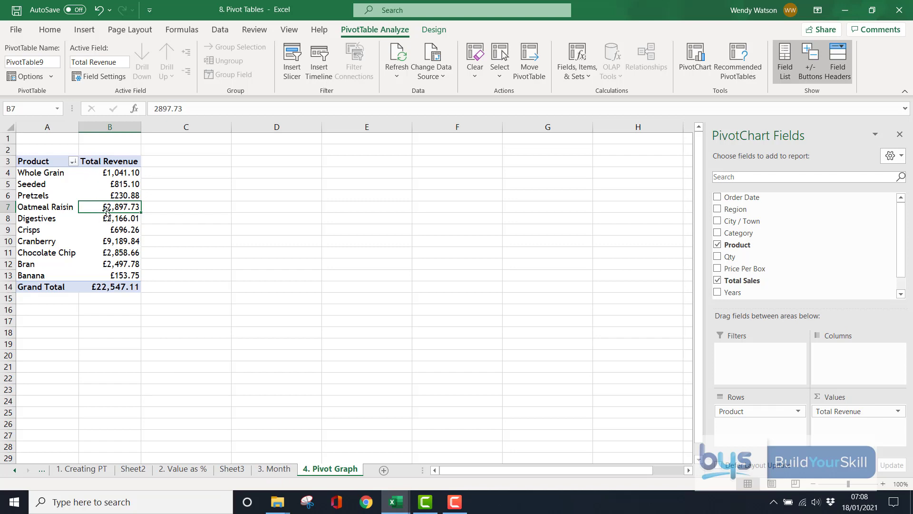
Insert a Clustered Column pivot chart of PivotTable9's Total Revenue per product.
left_click(365, 31)
left_click(700, 58)
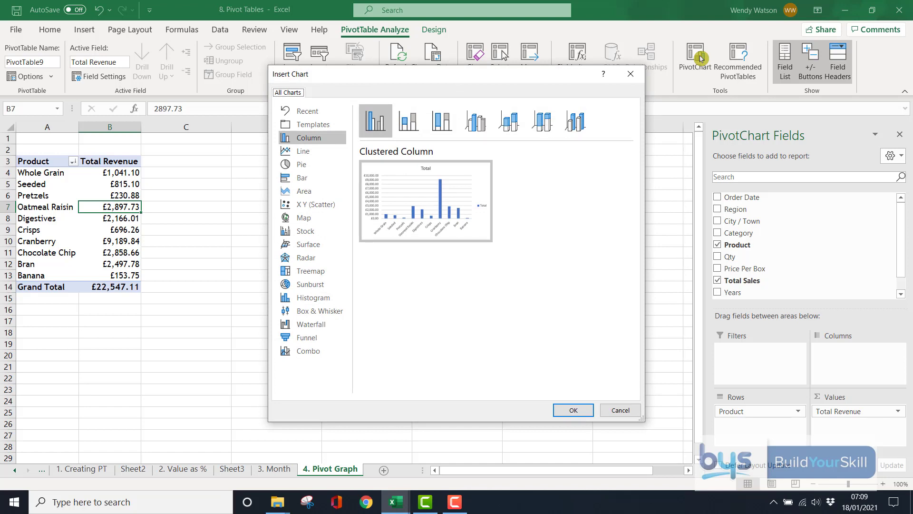
mouse_move(380, 208)
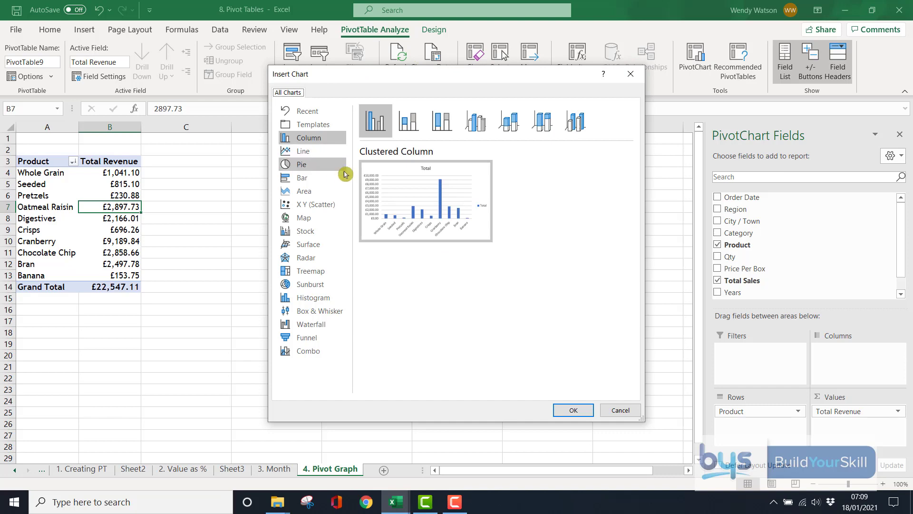
left_click(574, 412)
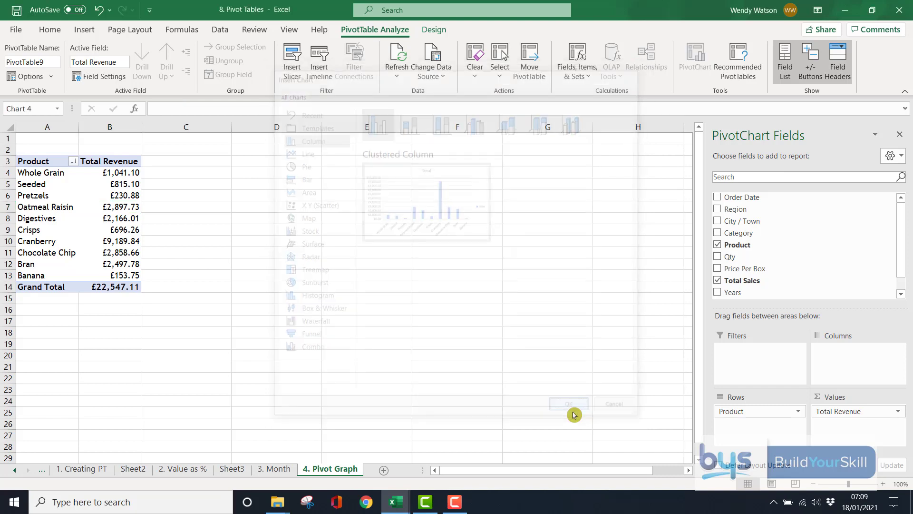
Move Chart 4 up beside PivotTable9 and resize it to 10.26 × 16.66 cm.
left_click_drag(423, 235, 444, 156)
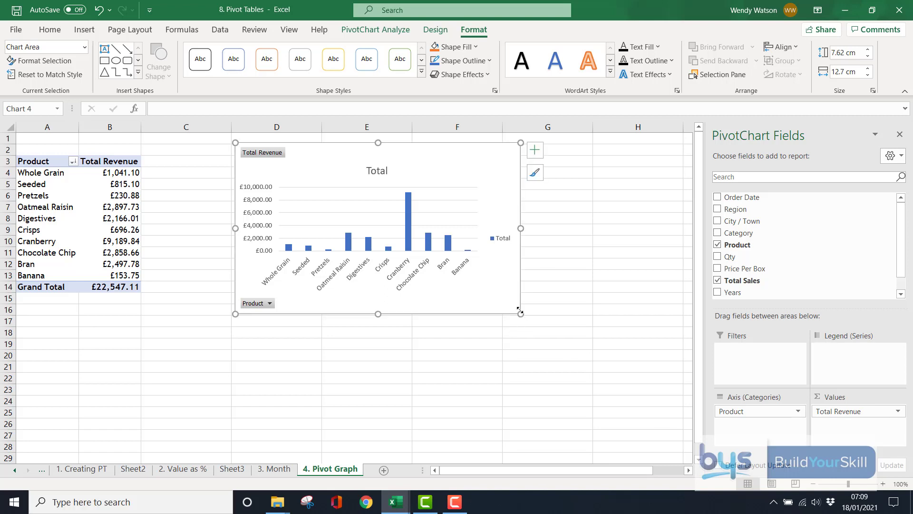
left_click_drag(521, 314, 610, 373)
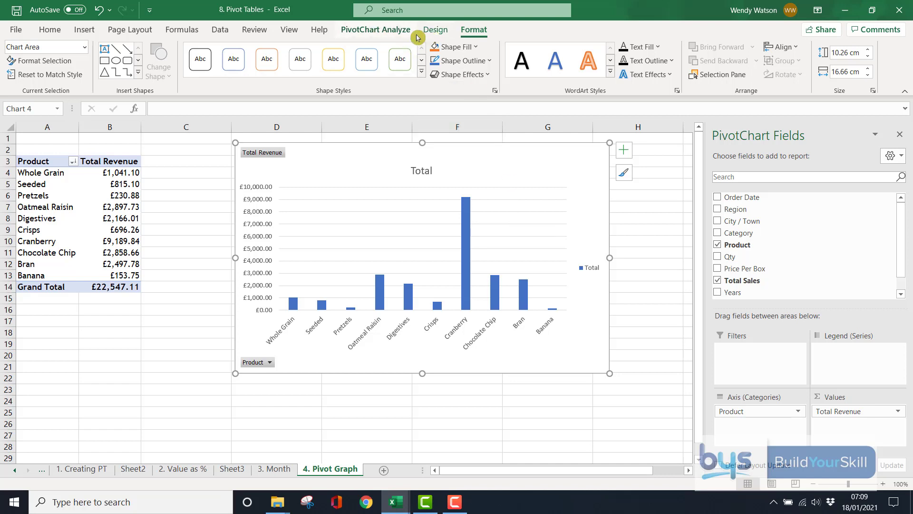
left_click(436, 33)
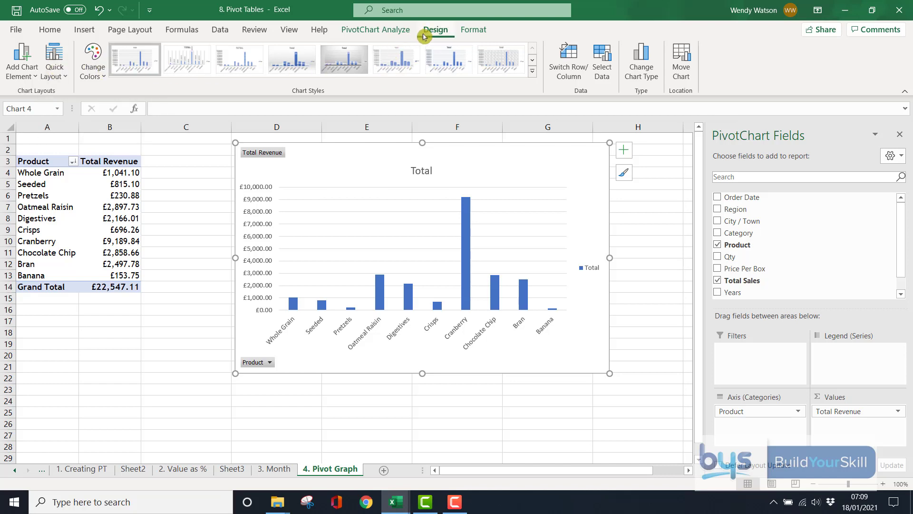
Replace the chart title text 'Total' with 'Products'.
left_click(411, 170)
left_click_drag(412, 170, 434, 169)
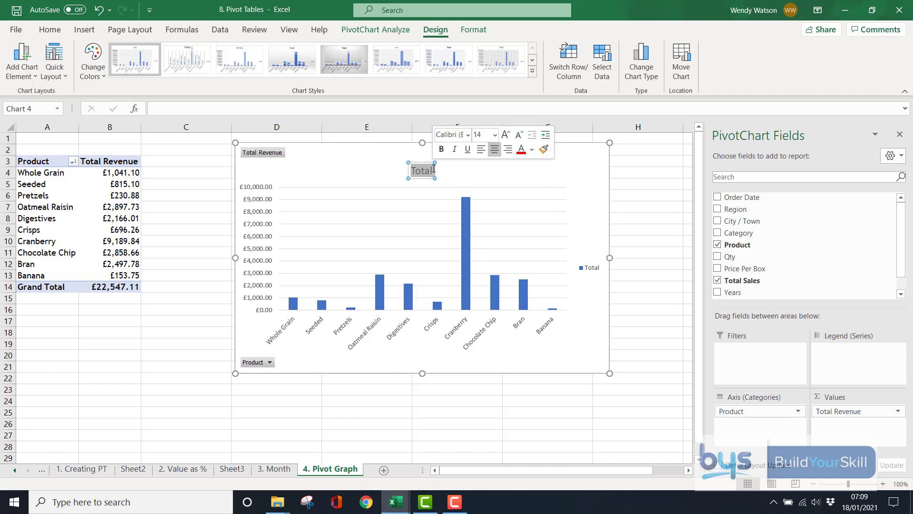
type("Prou")
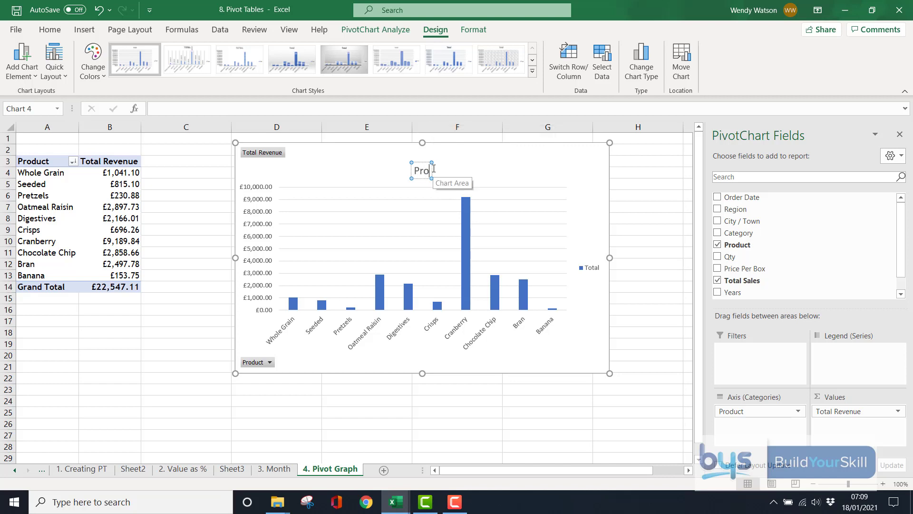
key("BackSpace")
key("BackSpace")
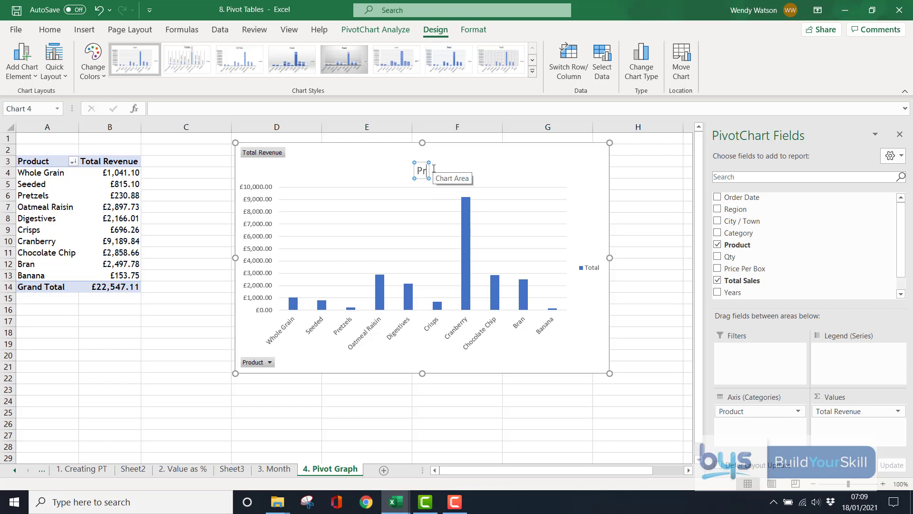
type("o")
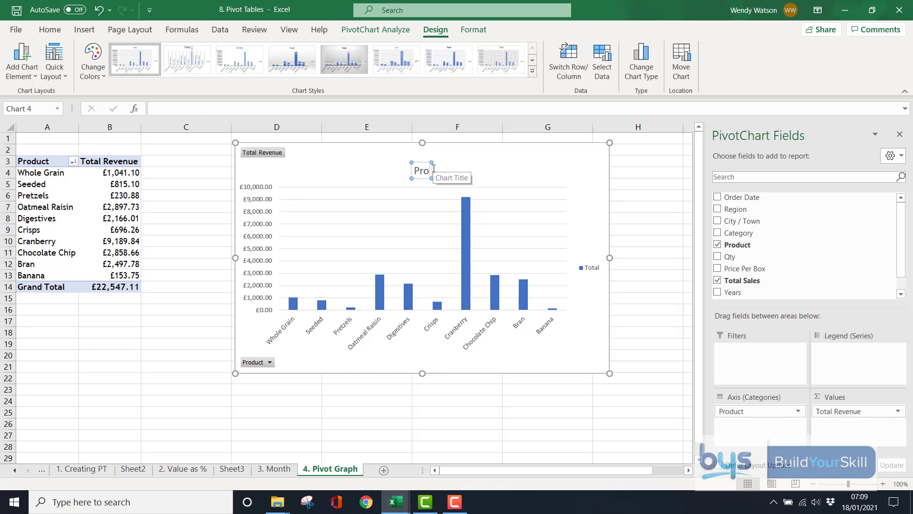
type("ducts")
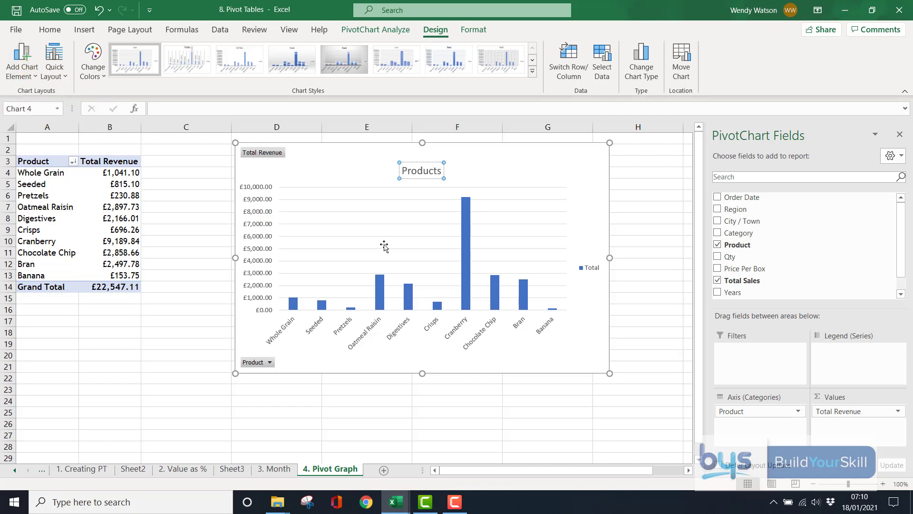
Sort the chart's Product field A to Z, from Banana to Whole Grain.
left_click(419, 205)
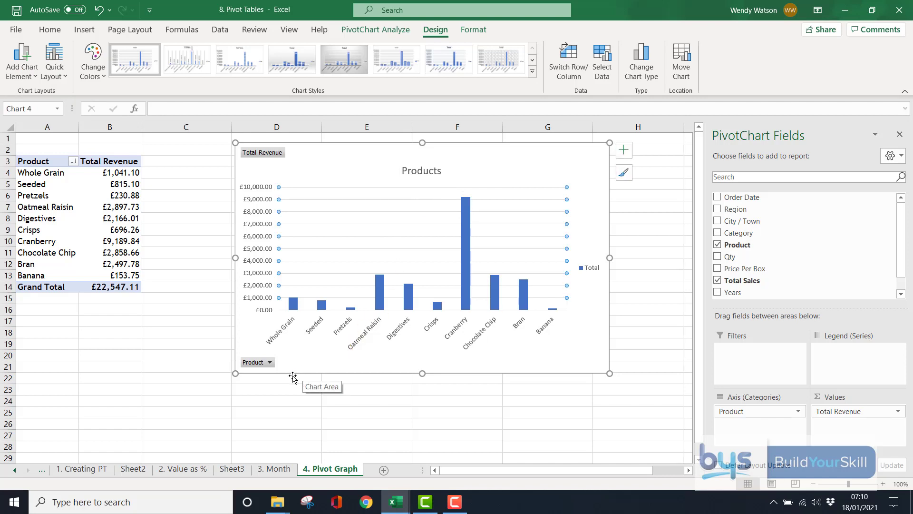
left_click(272, 363)
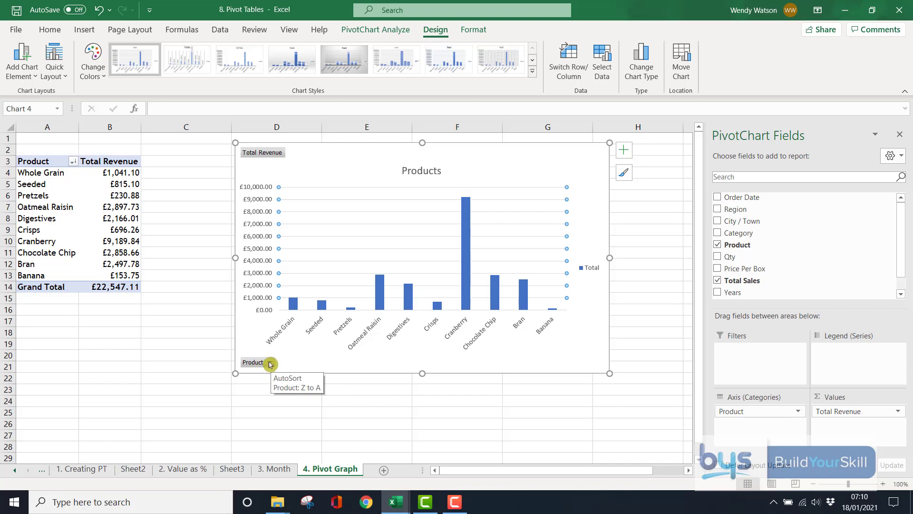
left_click(270, 364)
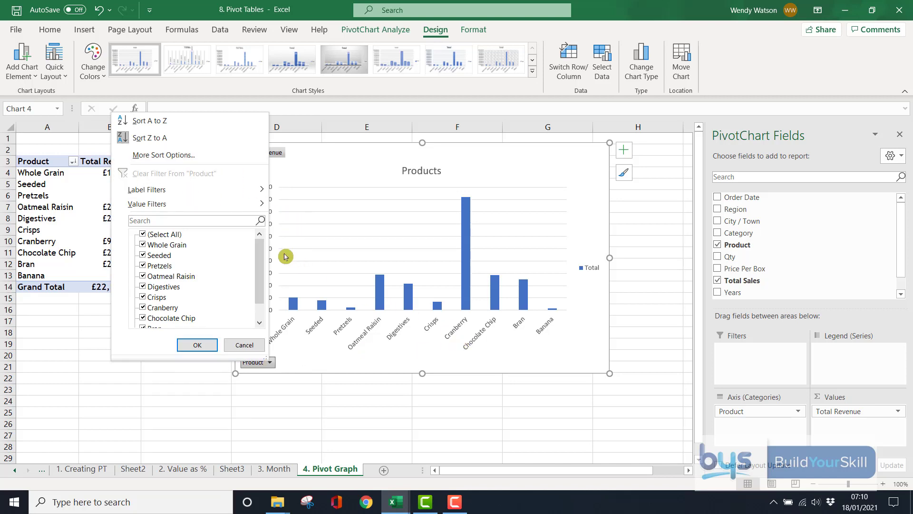
left_click(157, 124)
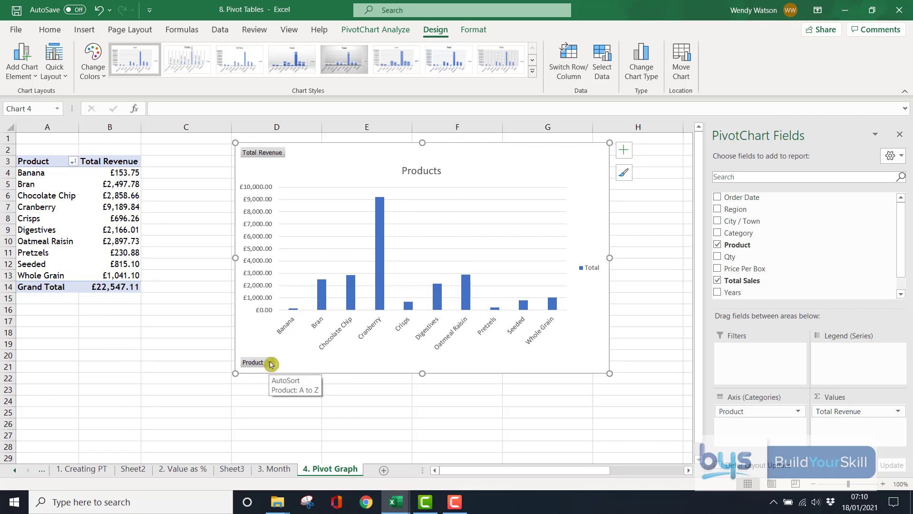
left_click(271, 362)
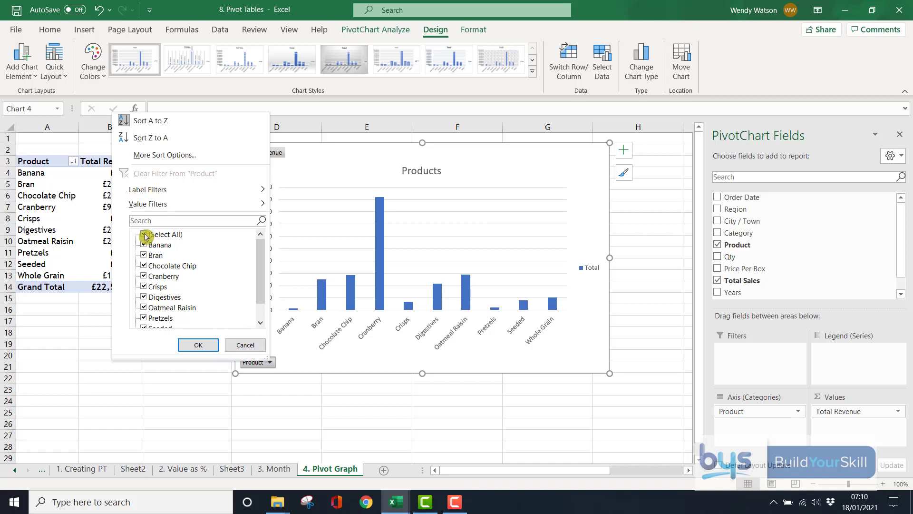
left_click(146, 235)
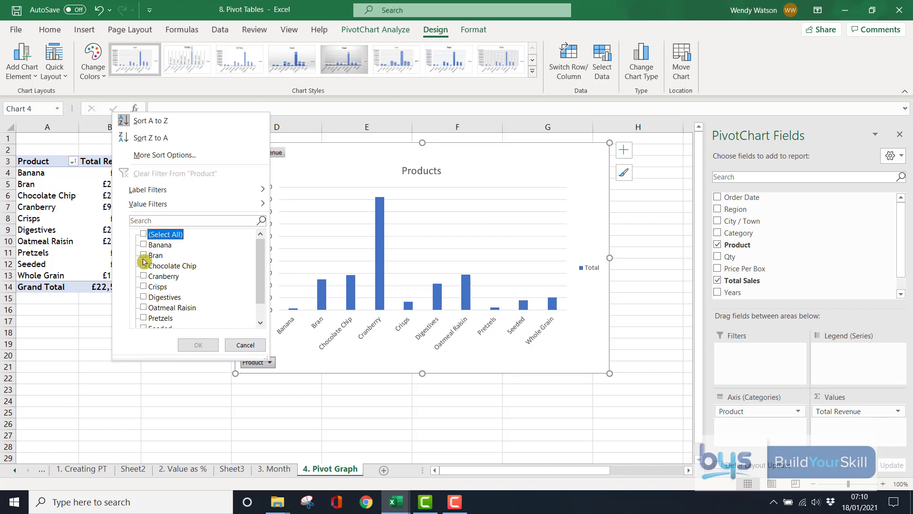
left_click(143, 277)
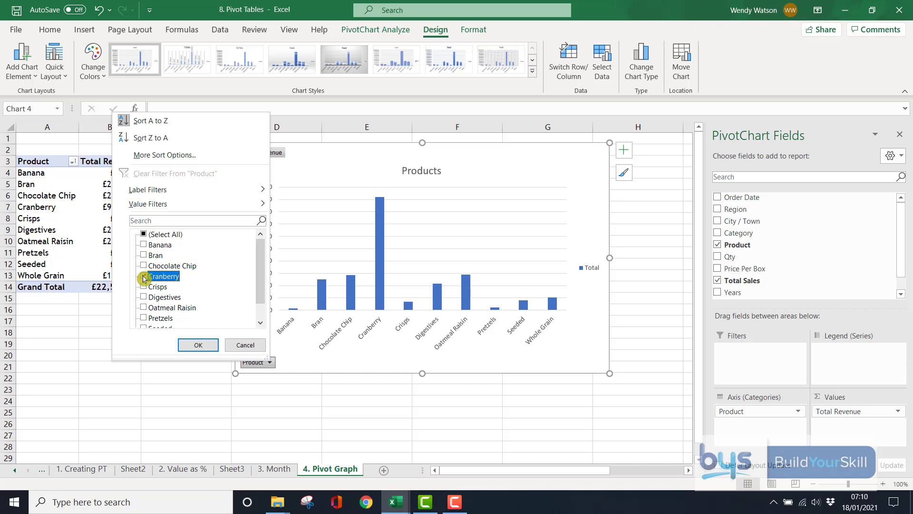
left_click(144, 319)
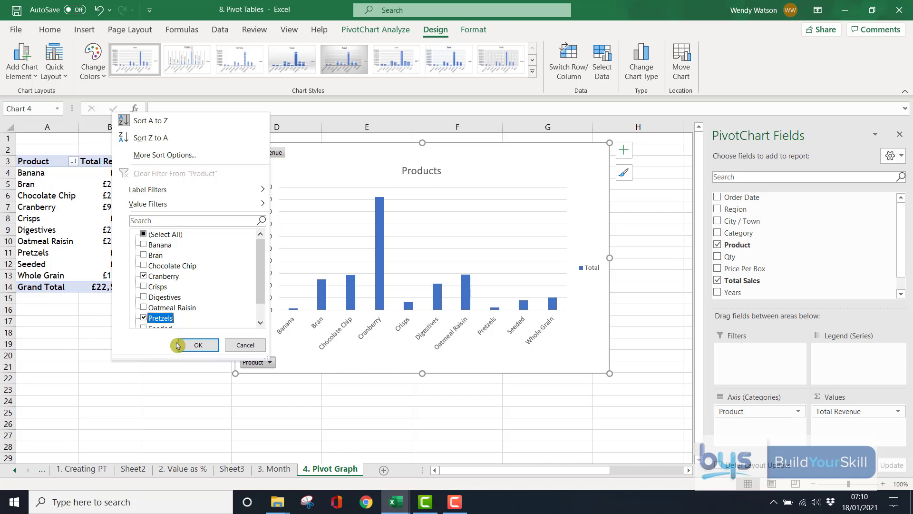
left_click(195, 346)
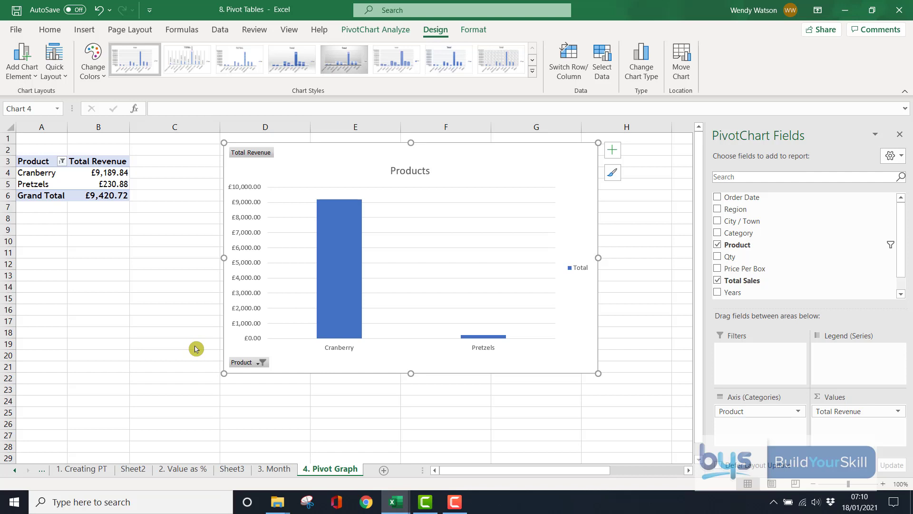
left_click(260, 364)
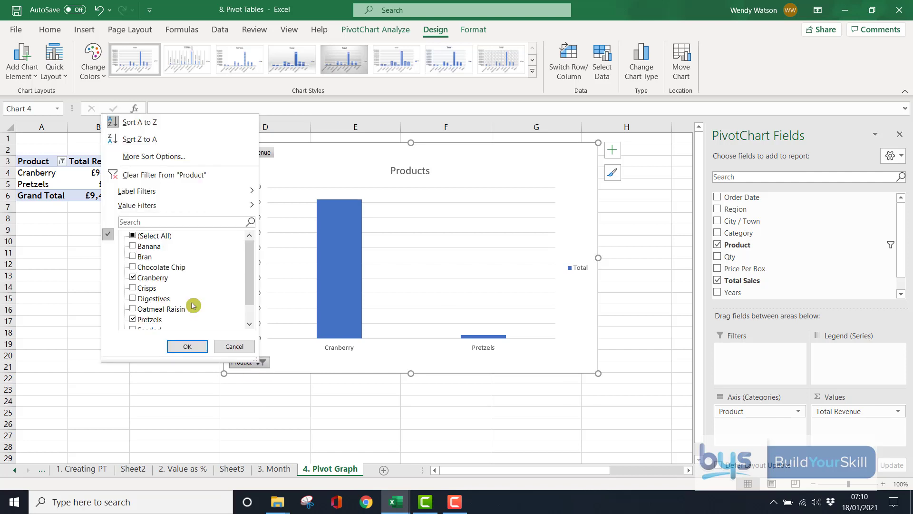
left_click(132, 235)
left_click(188, 347)
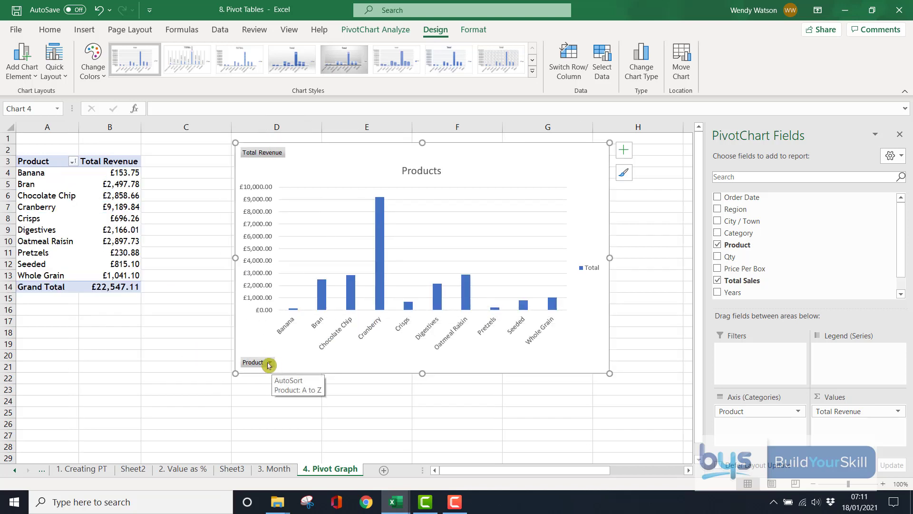
left_click(269, 364)
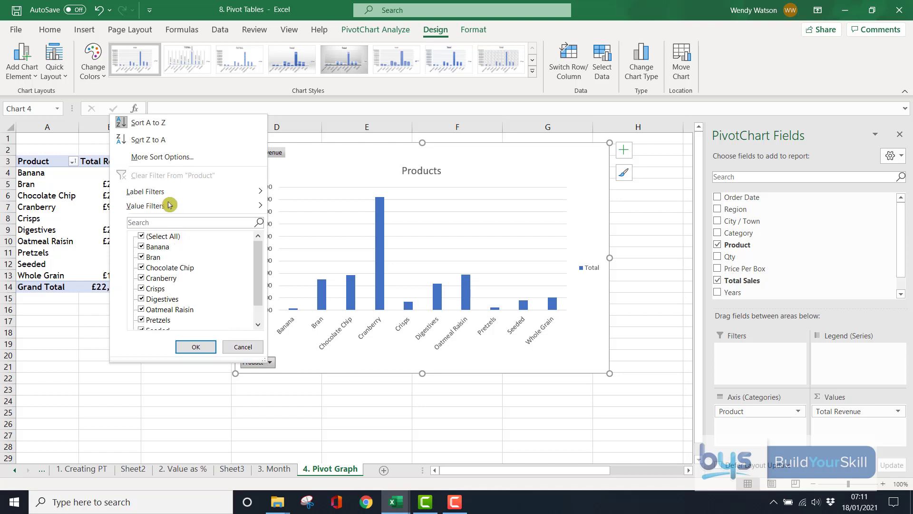
mouse_move(159, 191)
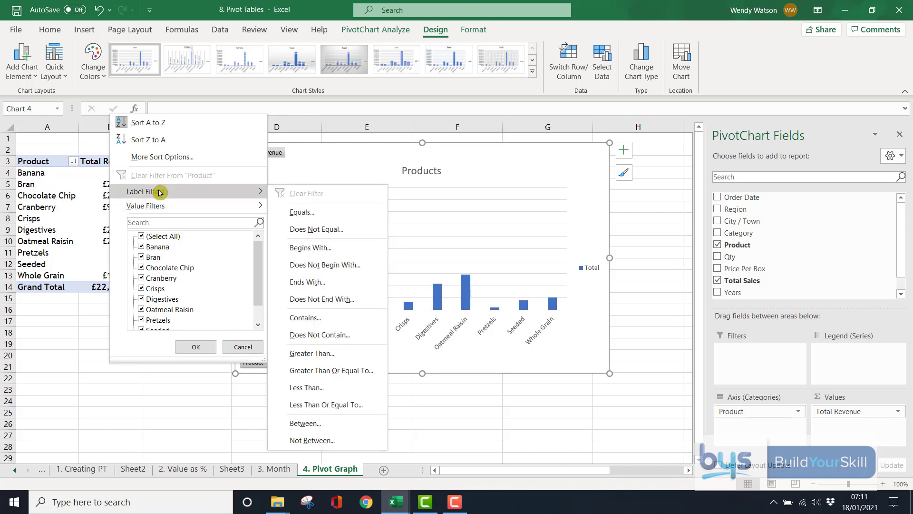
mouse_move(161, 210)
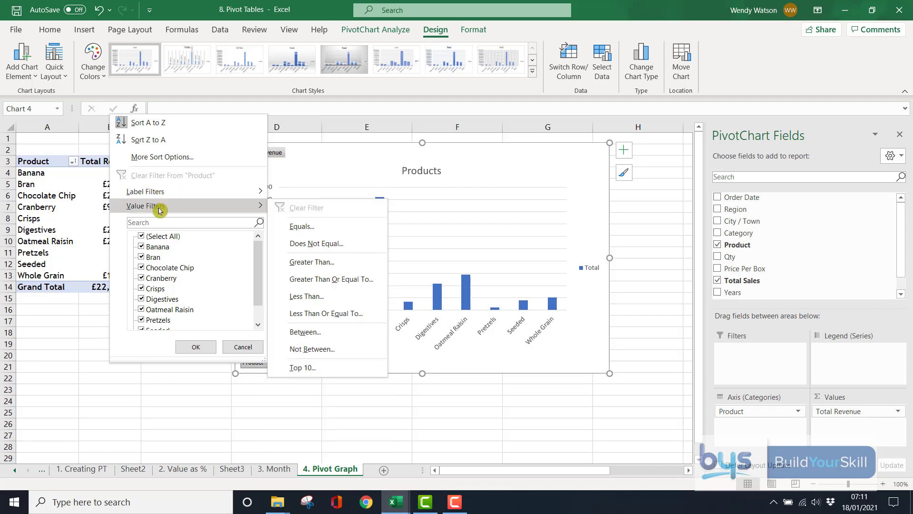
left_click(193, 345)
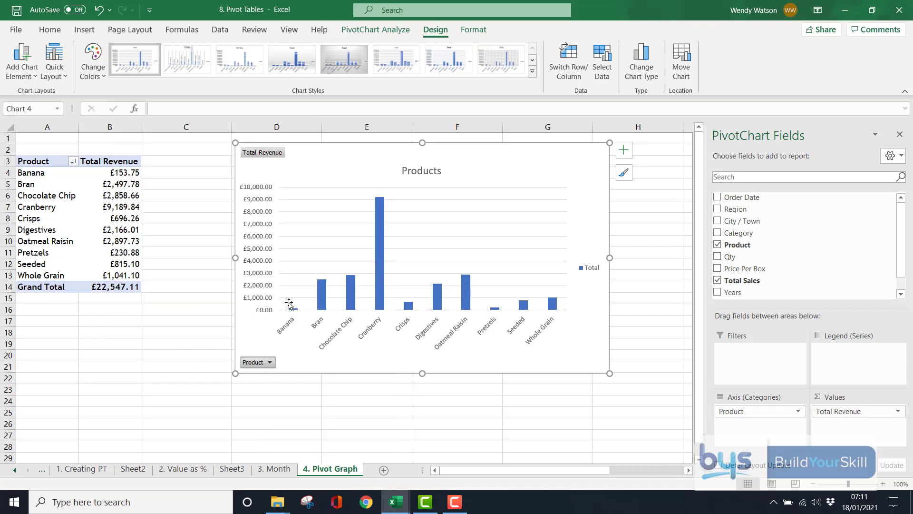